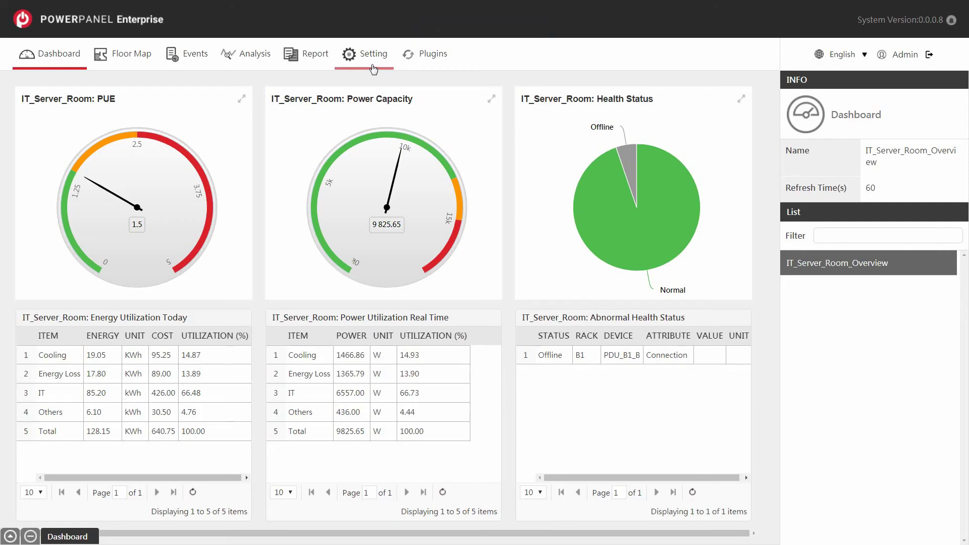
Start a new discovery job named 'Auto-discovery demo' on the Auto-discovery page
{"action": "left_click", "coordinate": [373, 69]}
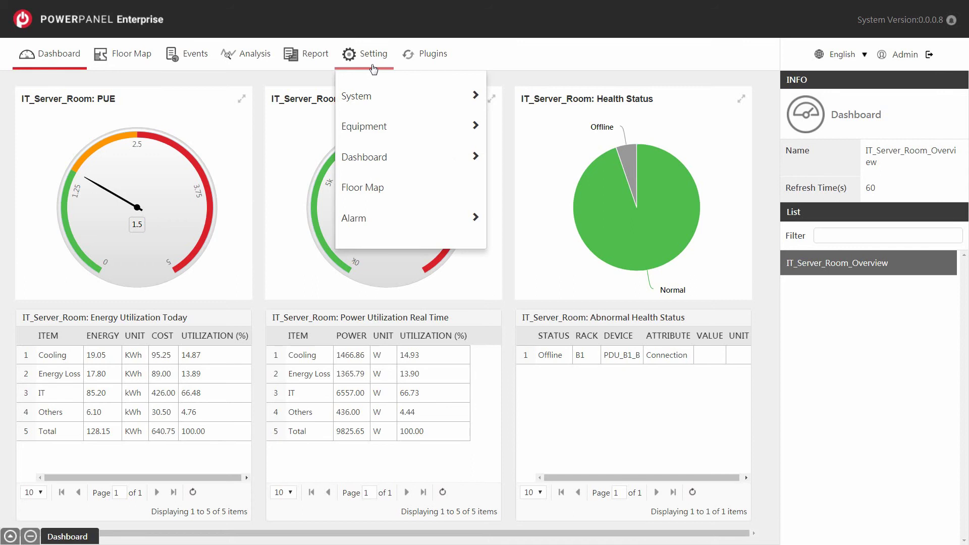
{"action": "mouse_move", "coordinate": [375, 135]}
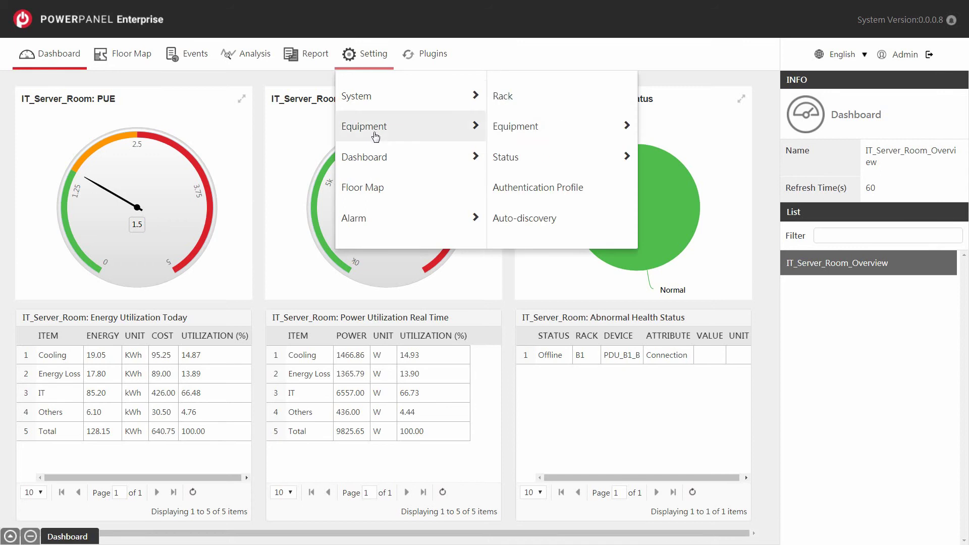
{"action": "left_click", "coordinate": [532, 220]}
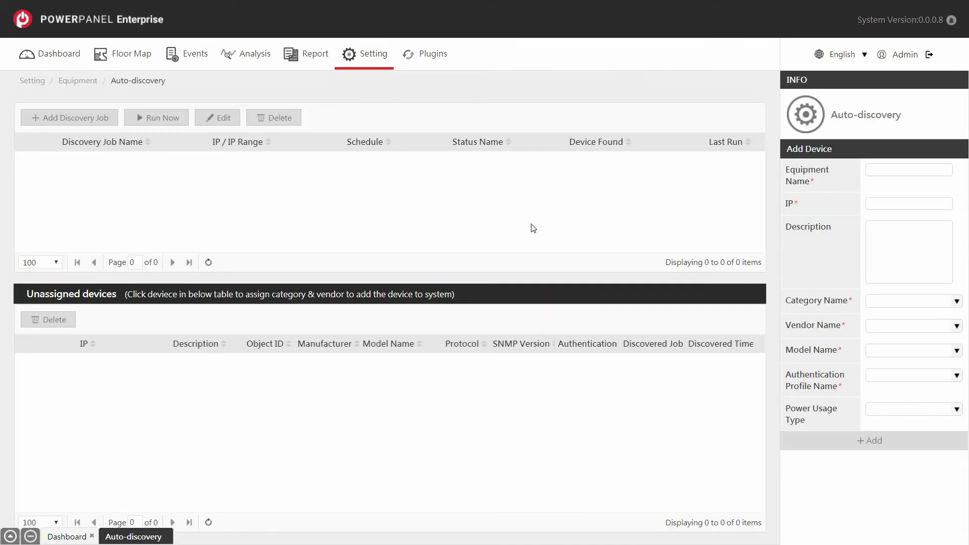
{"action": "left_click", "coordinate": [106, 121]}
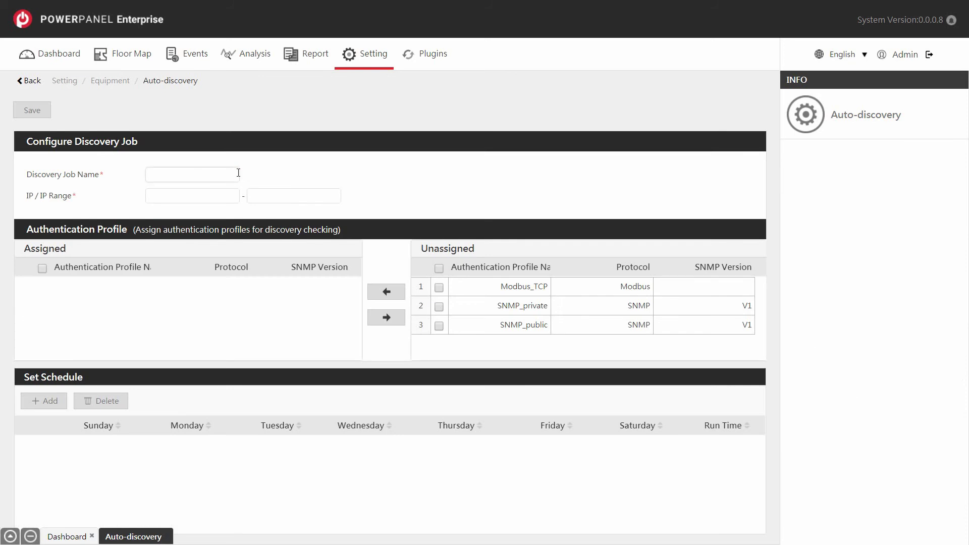
{"action": "type", "text": "Auto-discovery demo"}
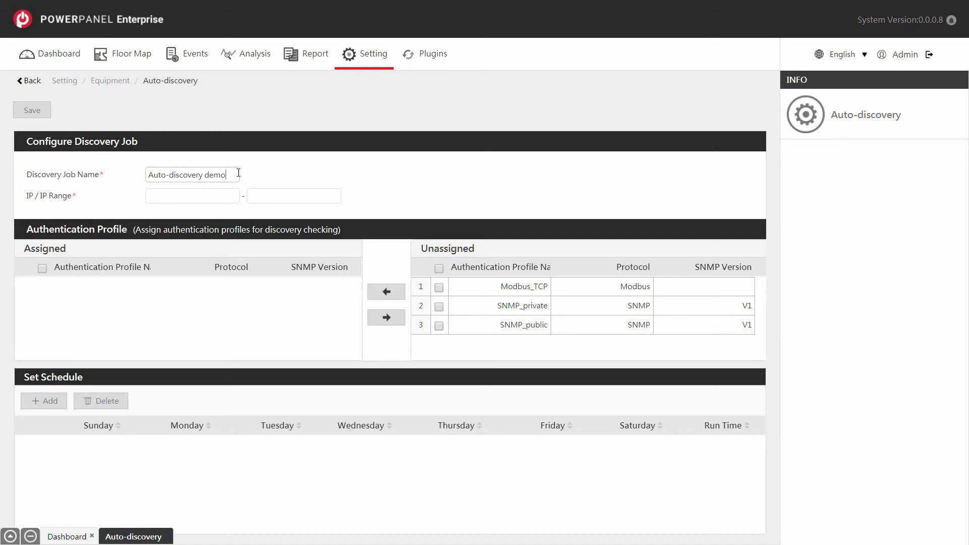
Set the scan range 192.168.208.60 to 65 and assign the SNMP_private and SNMP_public profiles
{"action": "left_click", "coordinate": [232, 194]}
{"action": "type", "text": "192.168."}
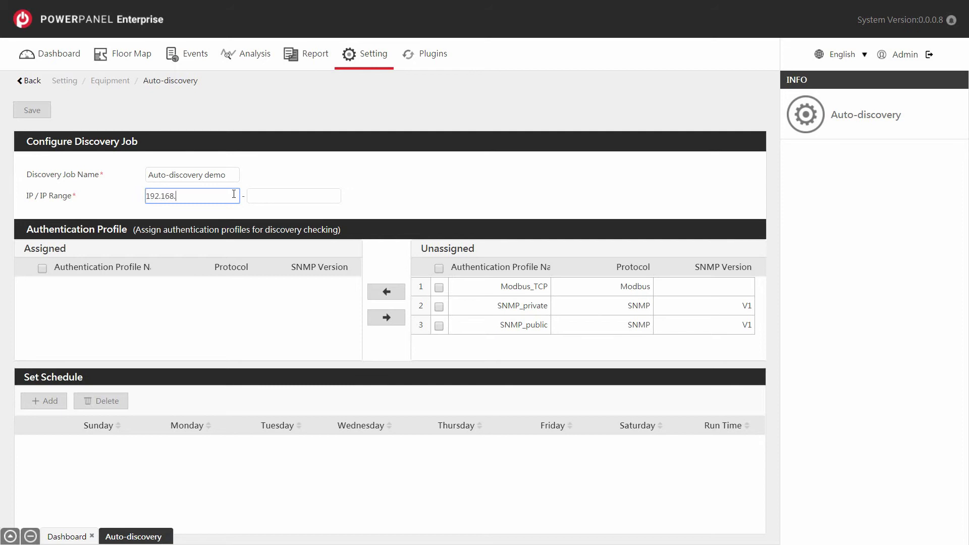
{"action": "type", "text": "208.60"}
{"action": "key", "text": "Tab"}
{"action": "type", "text": "65"}
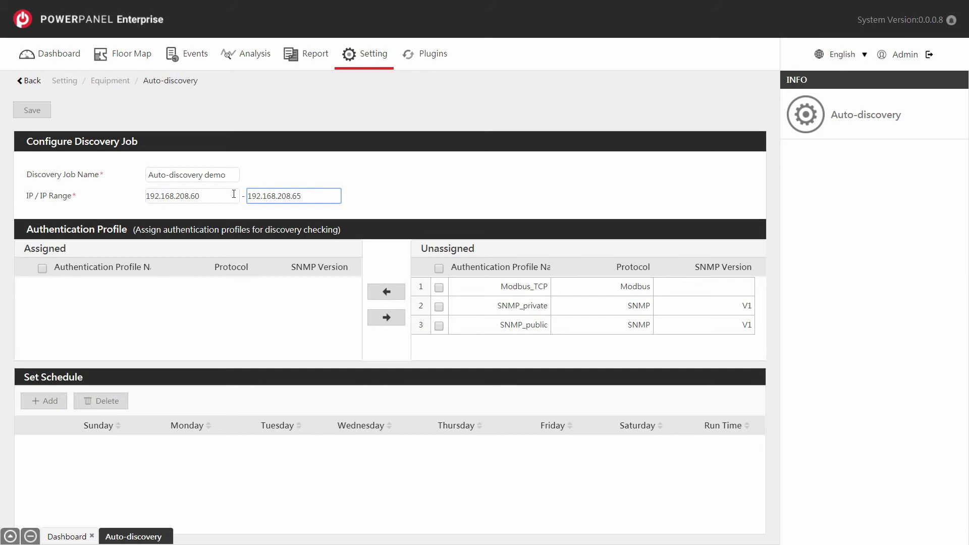
{"action": "left_click", "coordinate": [439, 309]}
{"action": "left_click", "coordinate": [439, 326]}
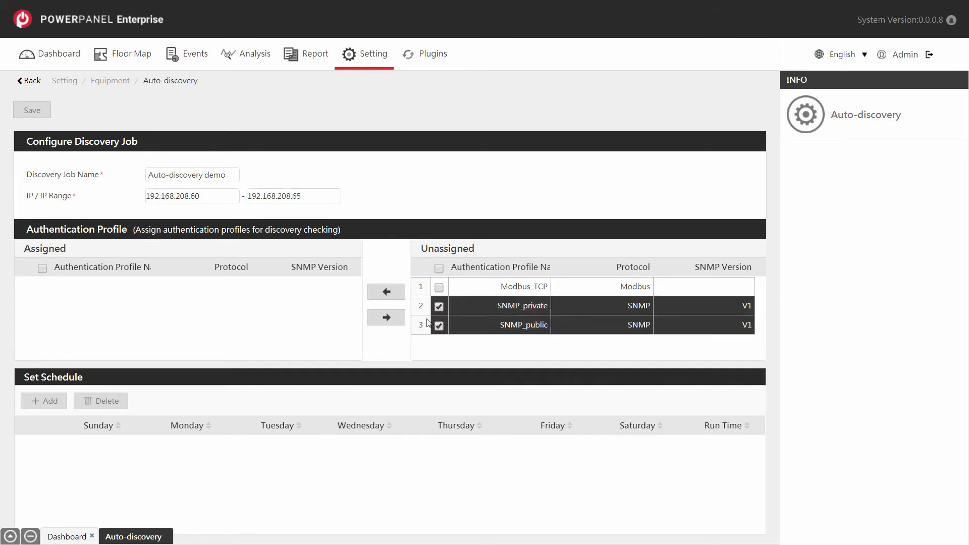
{"action": "left_click", "coordinate": [397, 298]}
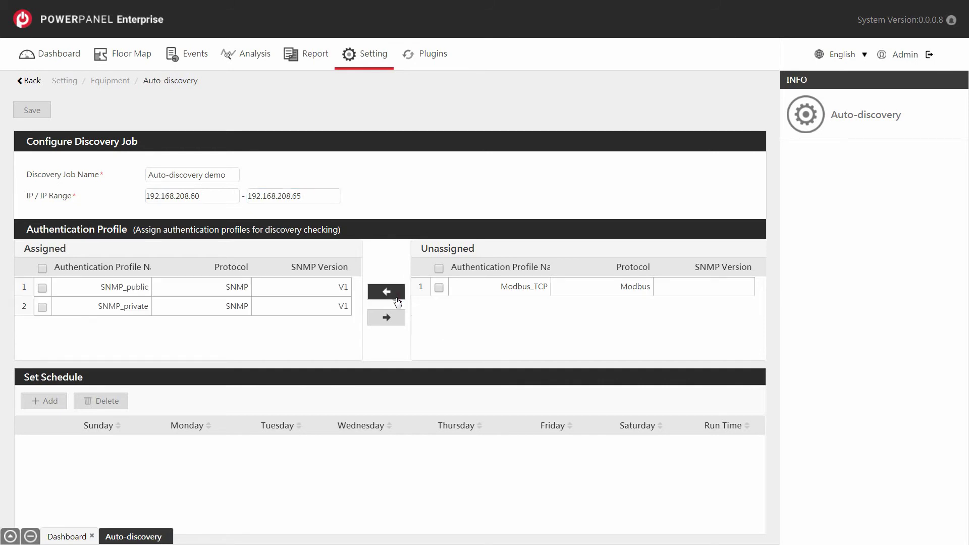
Schedule the job to run Mondays at 10:00 and save it
{"action": "left_click", "coordinate": [62, 405]}
{"action": "left_click", "coordinate": [209, 445]}
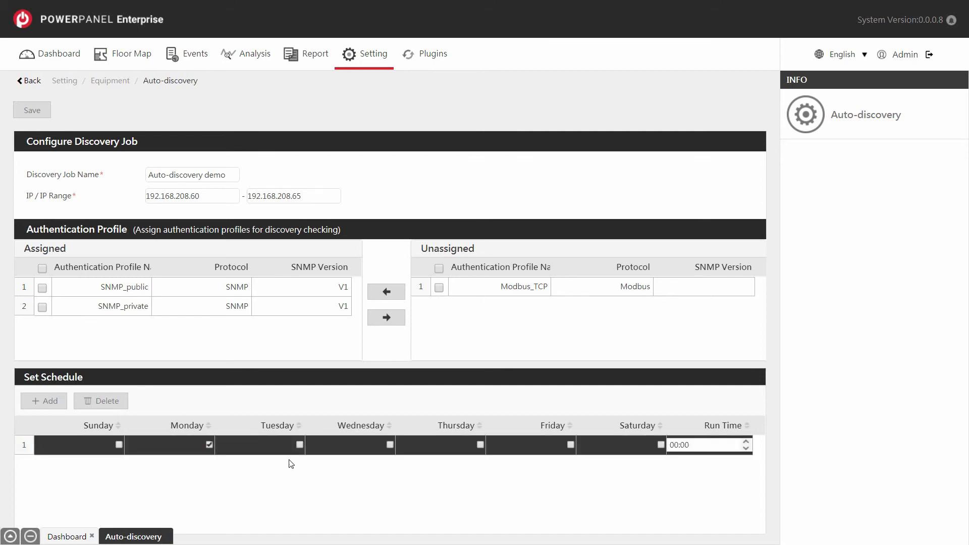
{"action": "left_click", "coordinate": [683, 447]}
{"action": "type", "text": "10"}
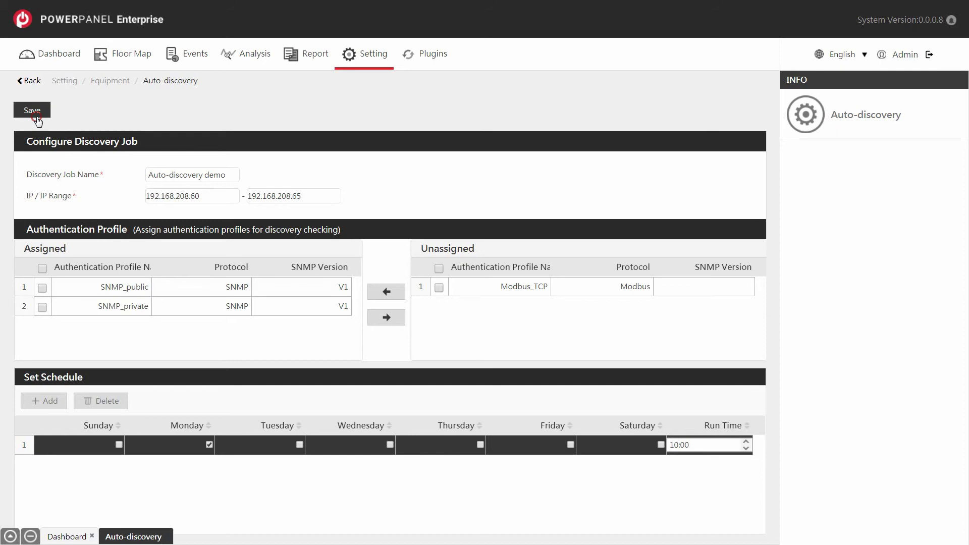
{"action": "left_click", "coordinate": [32, 111]}
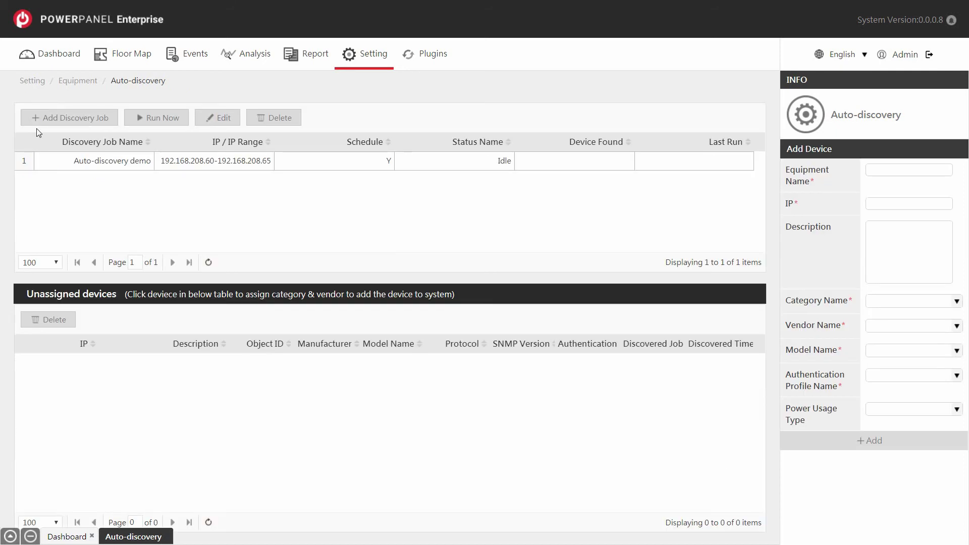
Run the Auto-discovery demo job immediately and acknowledge the completed scan of two devices
{"action": "left_click", "coordinate": [106, 167]}
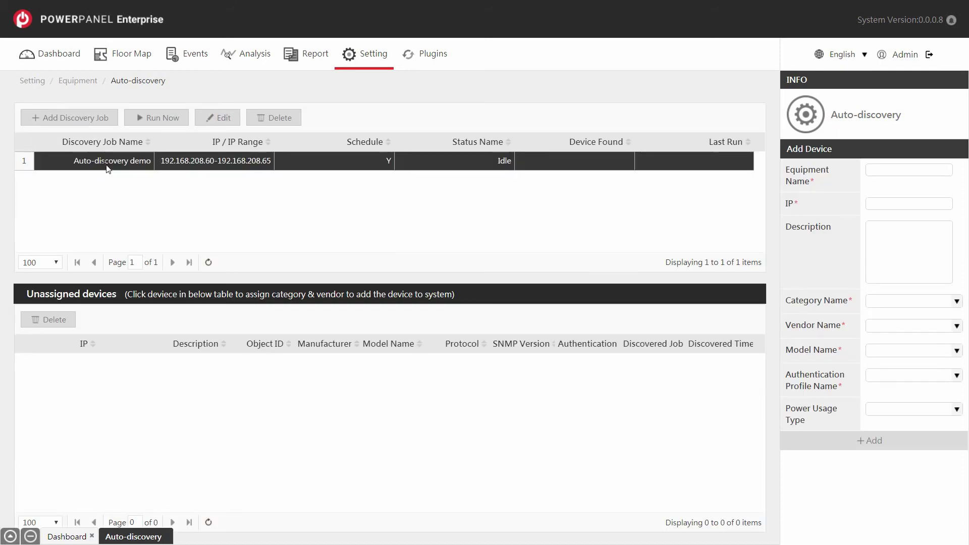
{"action": "left_click", "coordinate": [157, 119]}
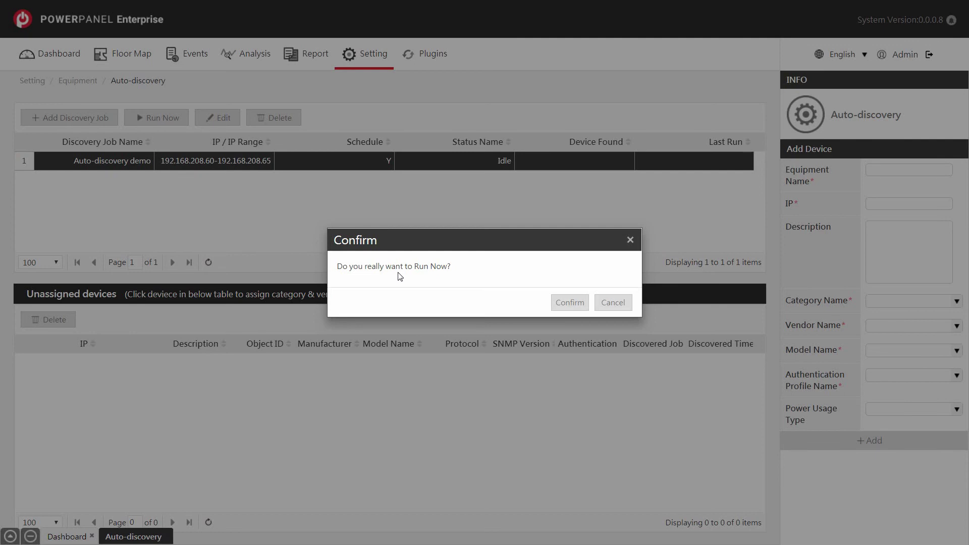
{"action": "left_click", "coordinate": [569, 303]}
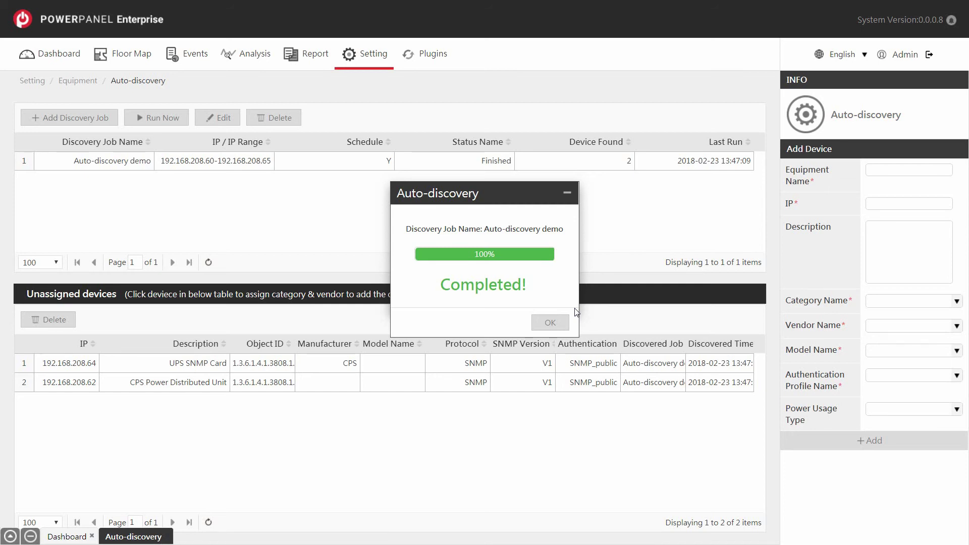
{"action": "left_click", "coordinate": [551, 323]}
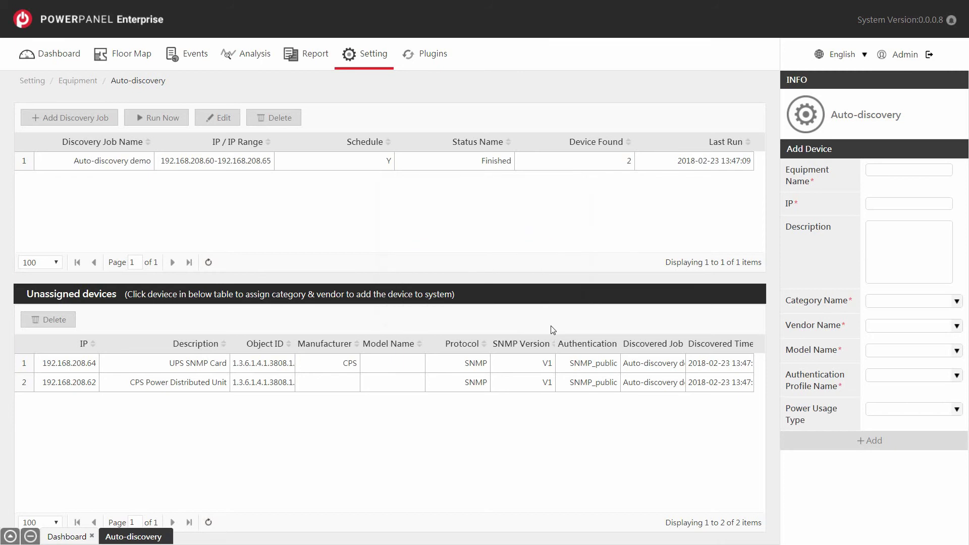
Add 192.168.208.64 as ATS_64: ATS_with_EnviroSensor, CyberPower, model PDU15SW10ATNET_2
{"action": "left_click", "coordinate": [125, 371]}
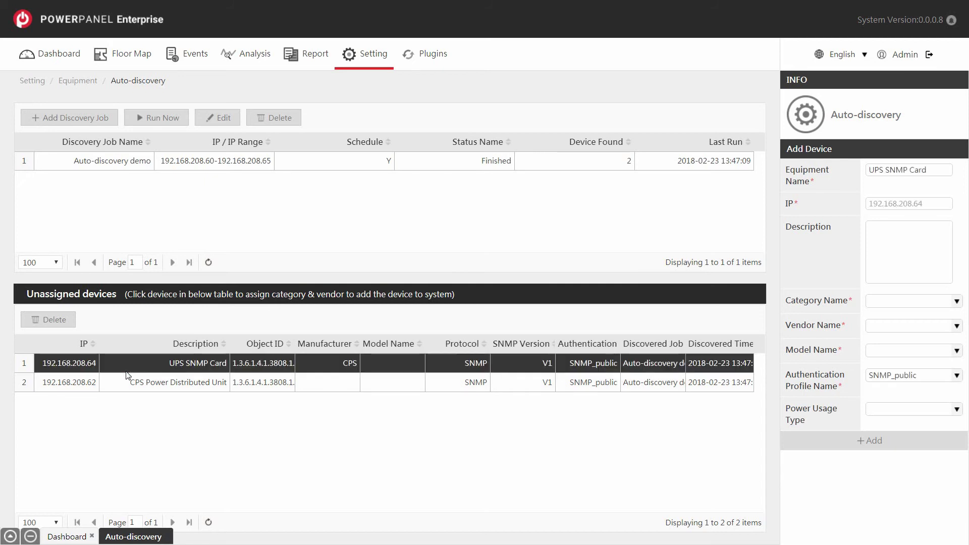
{"action": "triple_click", "coordinate": [931, 170]}
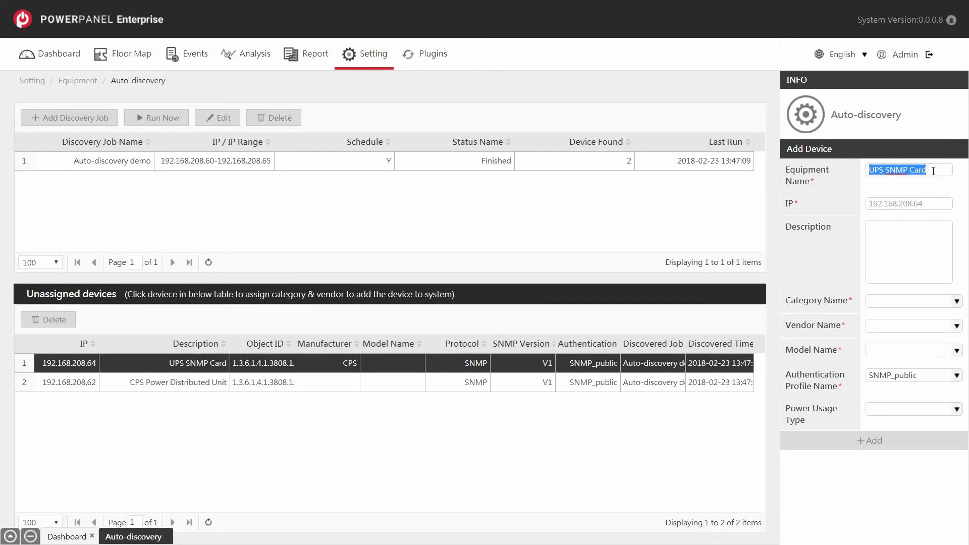
{"action": "type", "text": "ATS_64"}
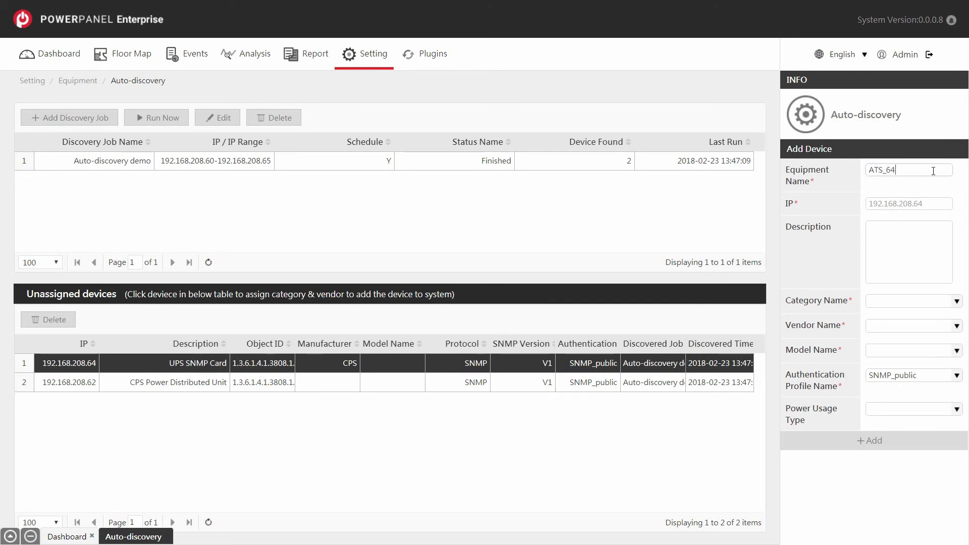
{"action": "left_click", "coordinate": [960, 309]}
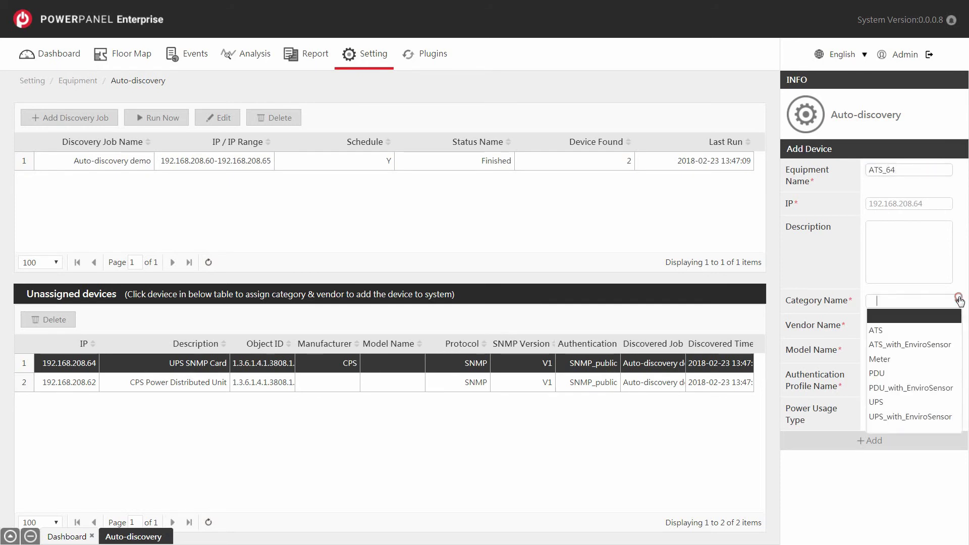
{"action": "left_click", "coordinate": [947, 343]}
{"action": "left_click", "coordinate": [957, 325]}
{"action": "left_click", "coordinate": [952, 358]}
{"action": "left_click", "coordinate": [955, 351]}
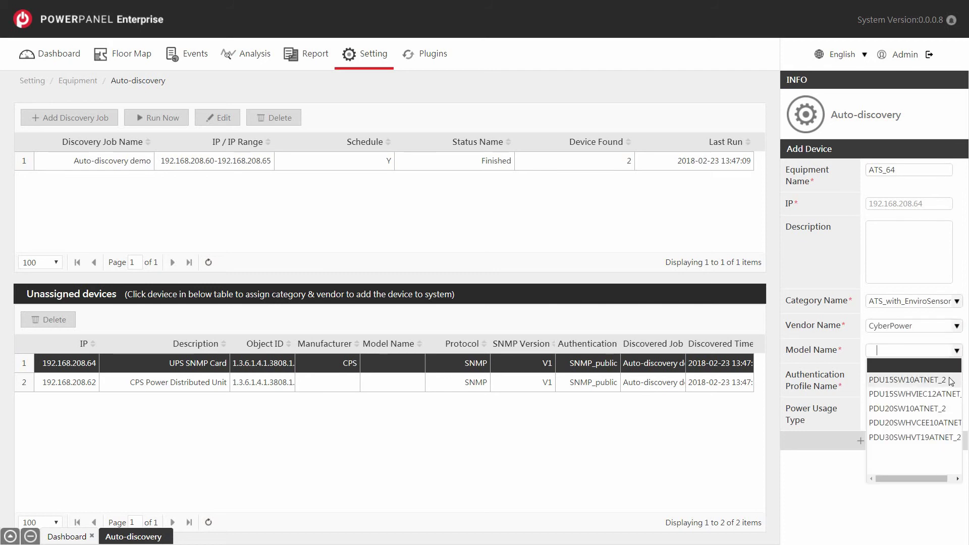
{"action": "left_click", "coordinate": [949, 381]}
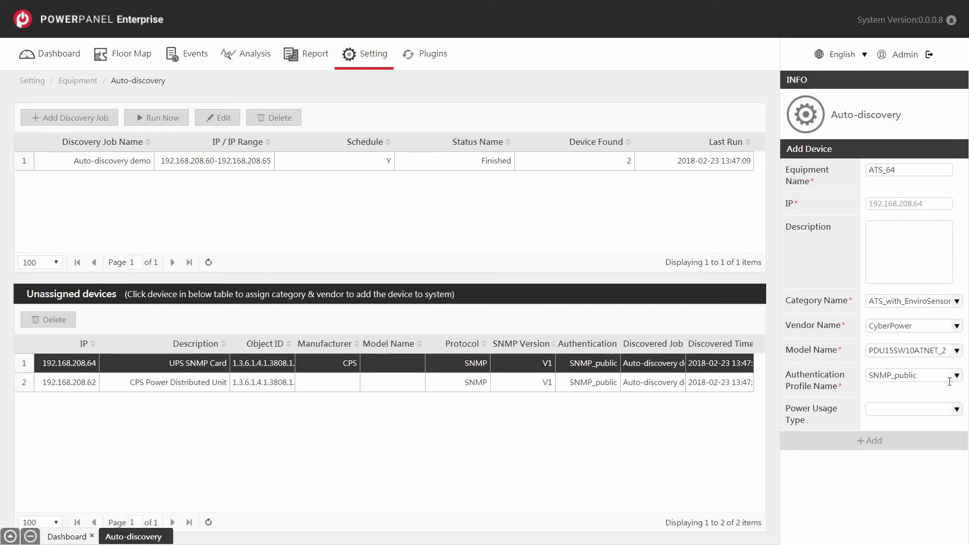
{"action": "left_click", "coordinate": [883, 449]}
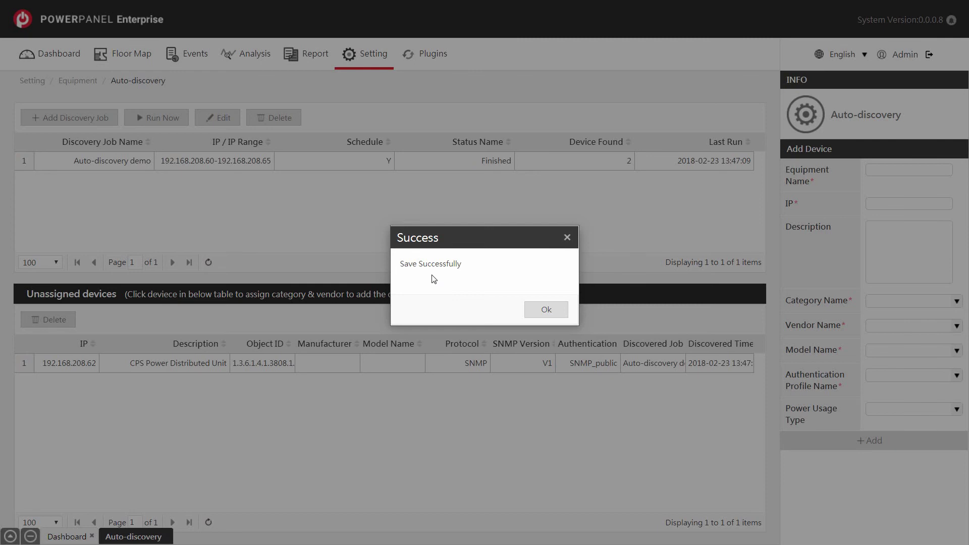
{"action": "left_click", "coordinate": [545, 313]}
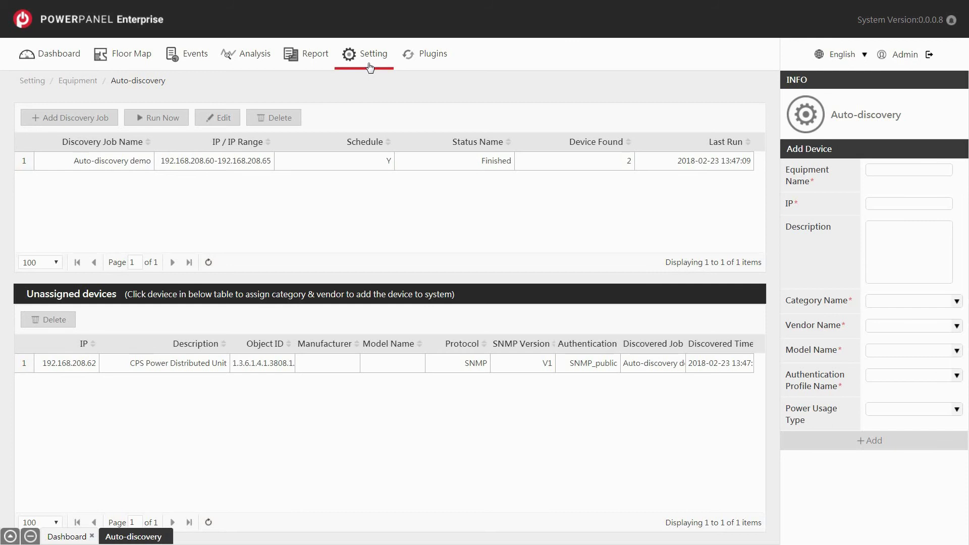
Begin new equipment as a CyberPower PDU_with_EnviroSensor, model PDU15MHVIEC8FNET_2
{"action": "left_click", "coordinate": [370, 66]}
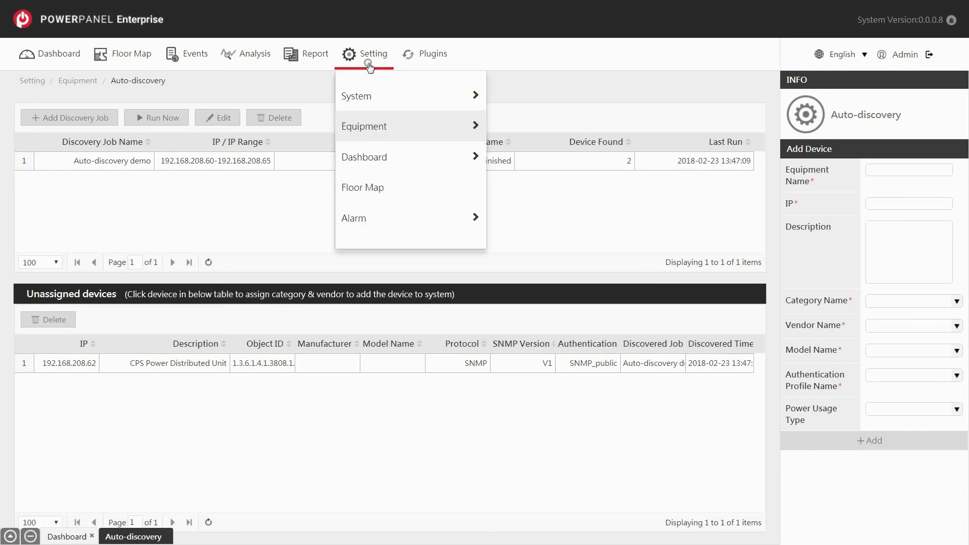
{"action": "mouse_move", "coordinate": [374, 137]}
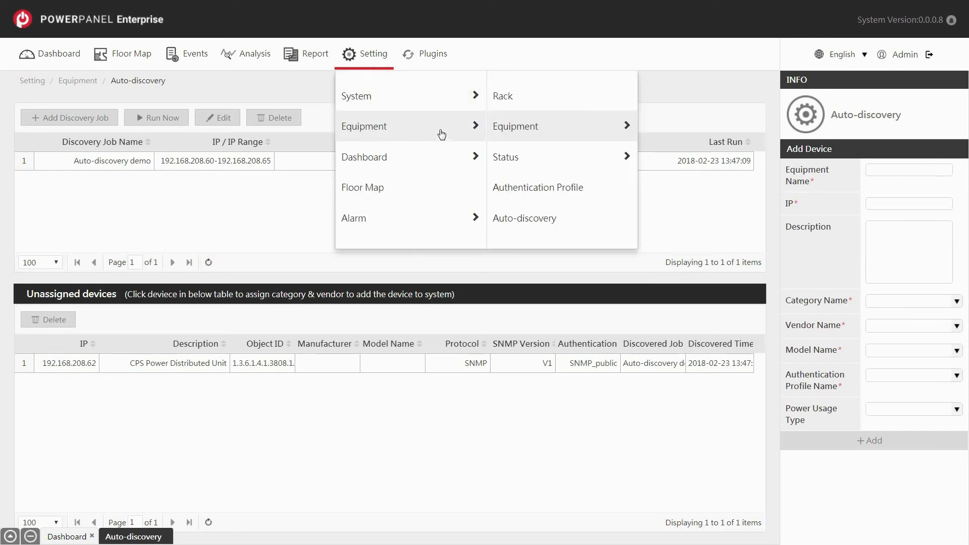
{"action": "mouse_move", "coordinate": [545, 134]}
{"action": "left_click", "coordinate": [672, 110]}
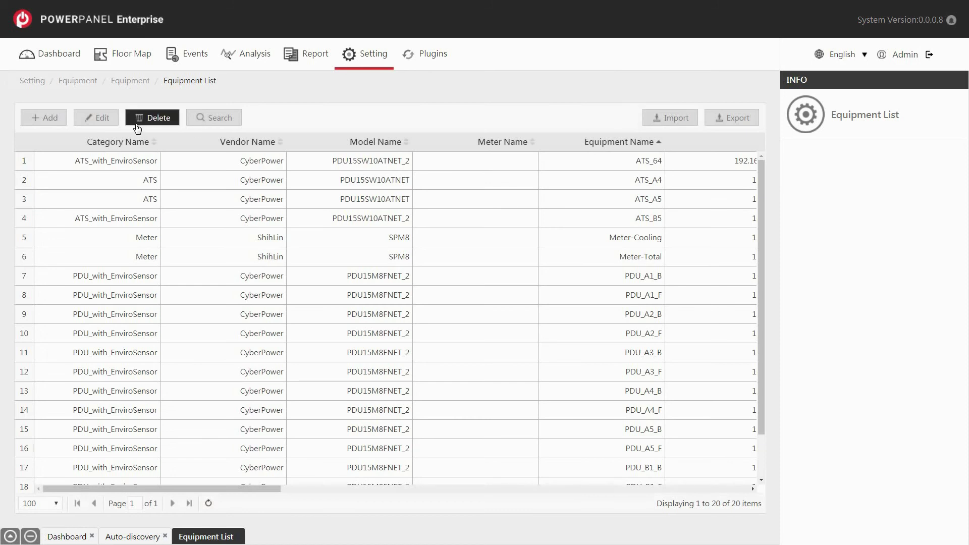
{"action": "left_click", "coordinate": [64, 121]}
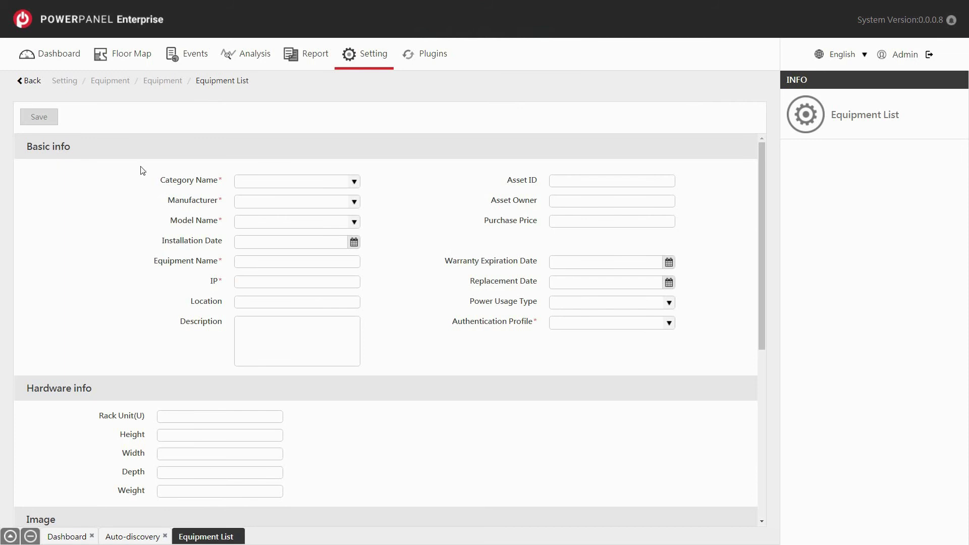
{"action": "left_click", "coordinate": [352, 181]}
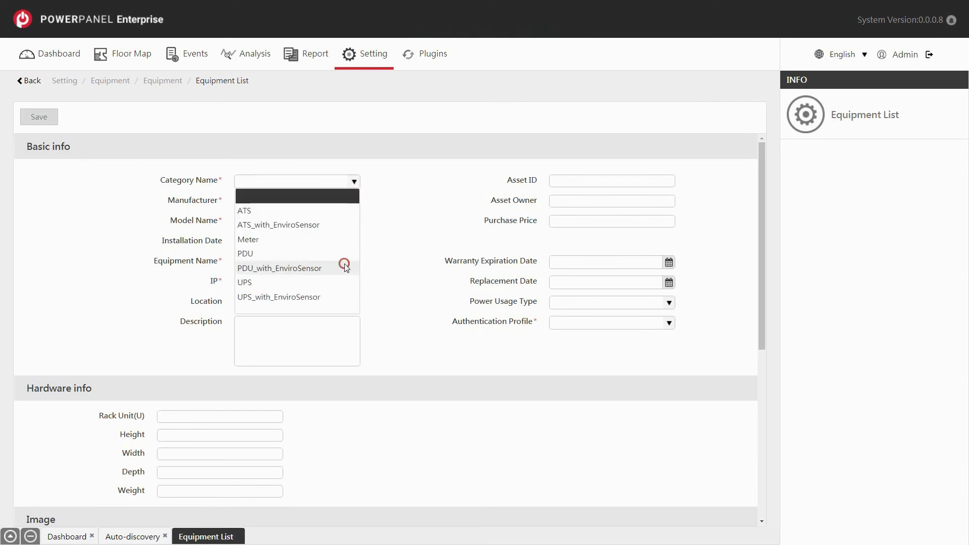
{"action": "left_click", "coordinate": [346, 268]}
{"action": "left_click", "coordinate": [354, 202]}
{"action": "left_click", "coordinate": [342, 235]}
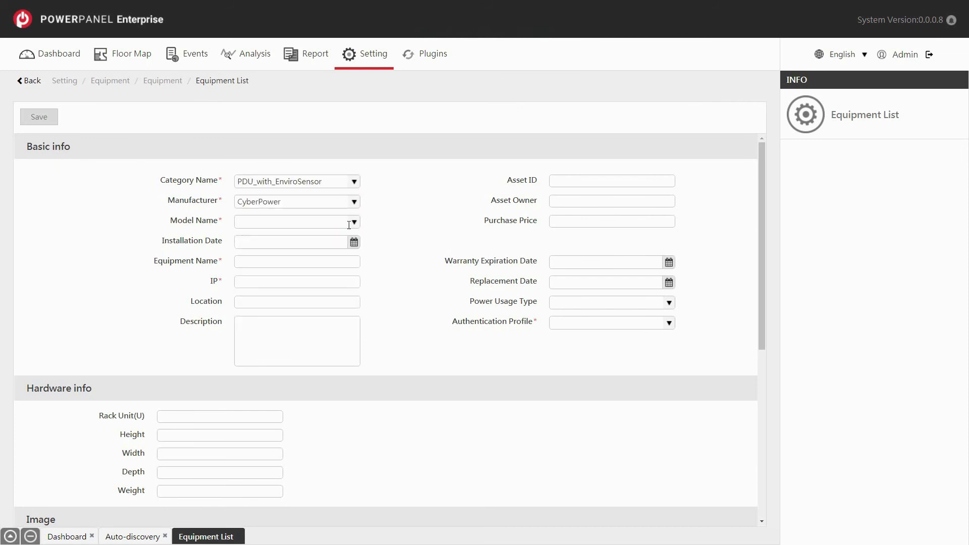
{"action": "left_click", "coordinate": [353, 222]}
{"action": "left_click", "coordinate": [343, 265]}
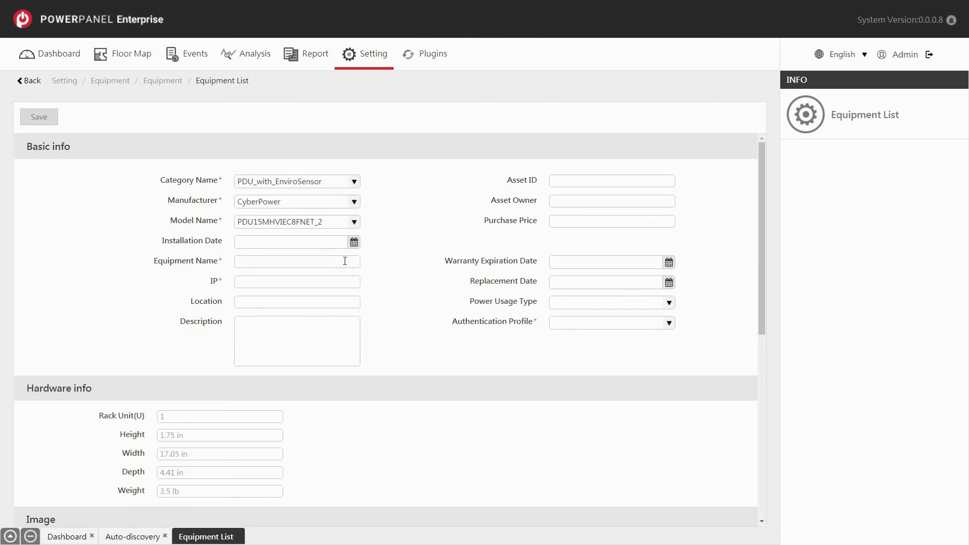
Name it PDU_211 at 192.168.208.211 with the SNMP_public profile, and save
{"action": "left_click", "coordinate": [347, 261]}
{"action": "type", "text": "PDU_211"}
{"action": "left_click", "coordinate": [343, 281]}
{"action": "type", "text": "192.168.208.211"}
{"action": "left_click", "coordinate": [668, 324]}
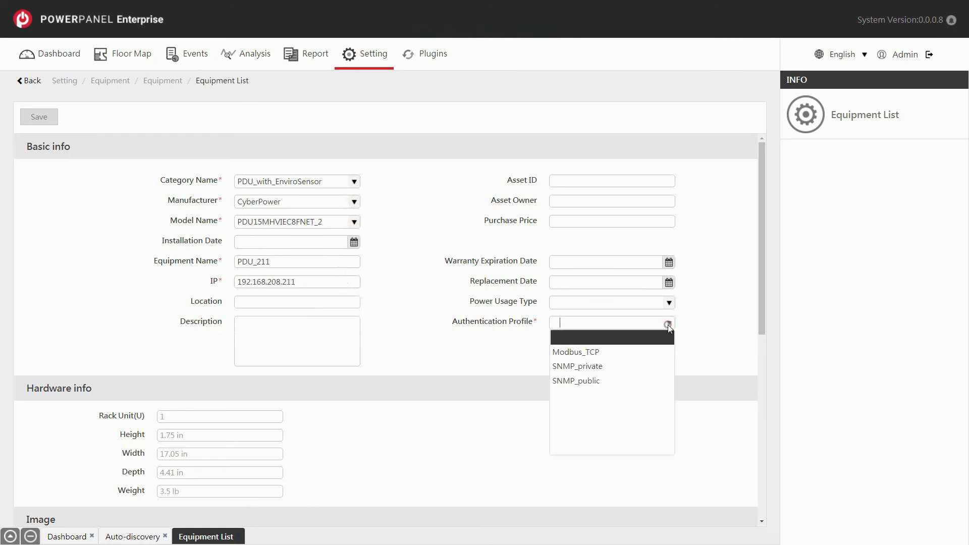
{"action": "left_click", "coordinate": [664, 381]}
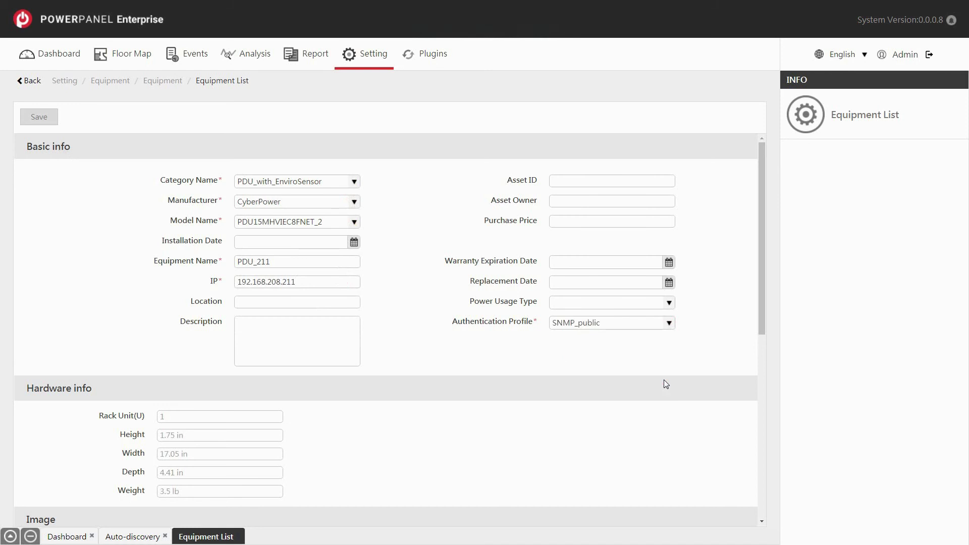
{"action": "mouse_move", "coordinate": [763, 325]}
{"action": "left_mouse_down"}
{"action": "mouse_move", "coordinate": [765, 520]}
{"action": "mouse_move", "coordinate": [763, 311]}
{"action": "left_mouse_up"}
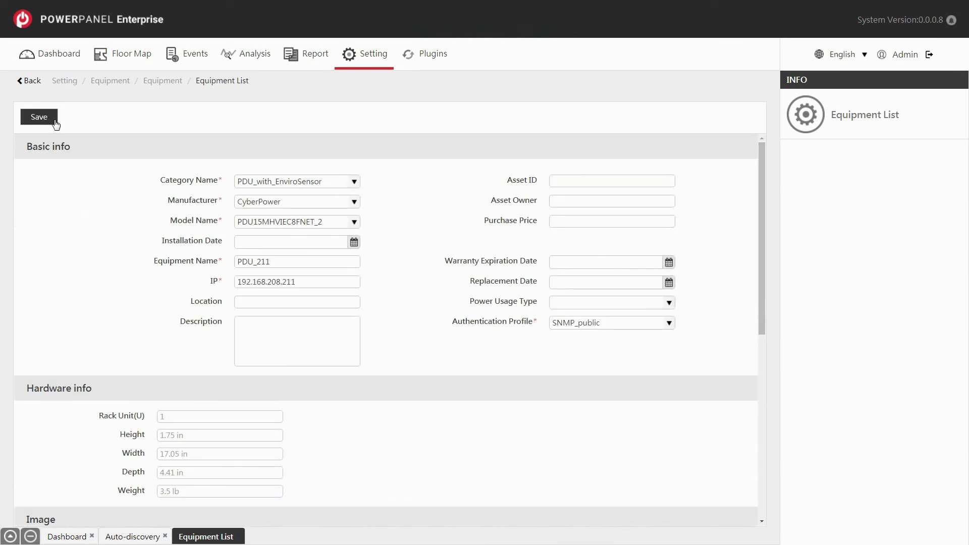
{"action": "left_click", "coordinate": [51, 120]}
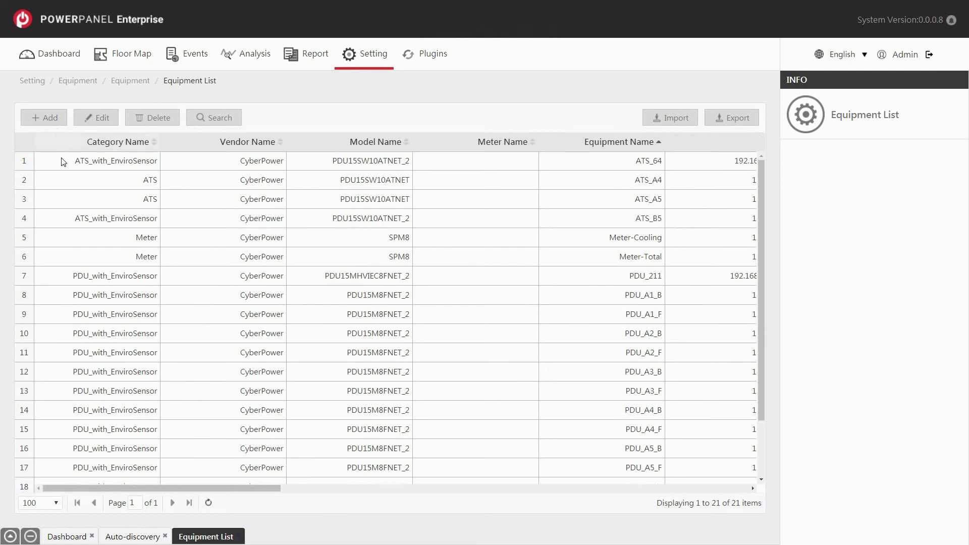
Select the new PDU_211 entry, then go to the Rack list under Equipment settings
{"action": "left_click", "coordinate": [109, 281]}
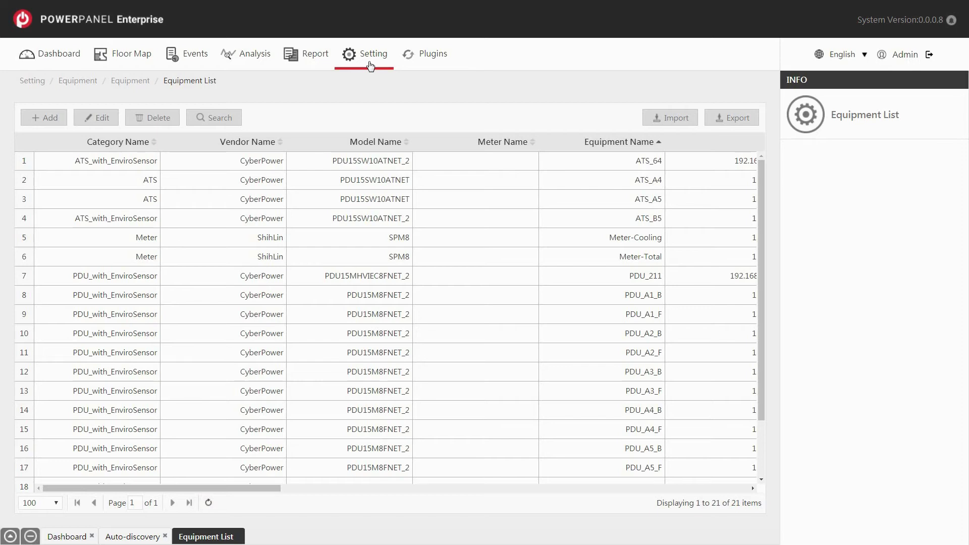
{"action": "left_click", "coordinate": [369, 62]}
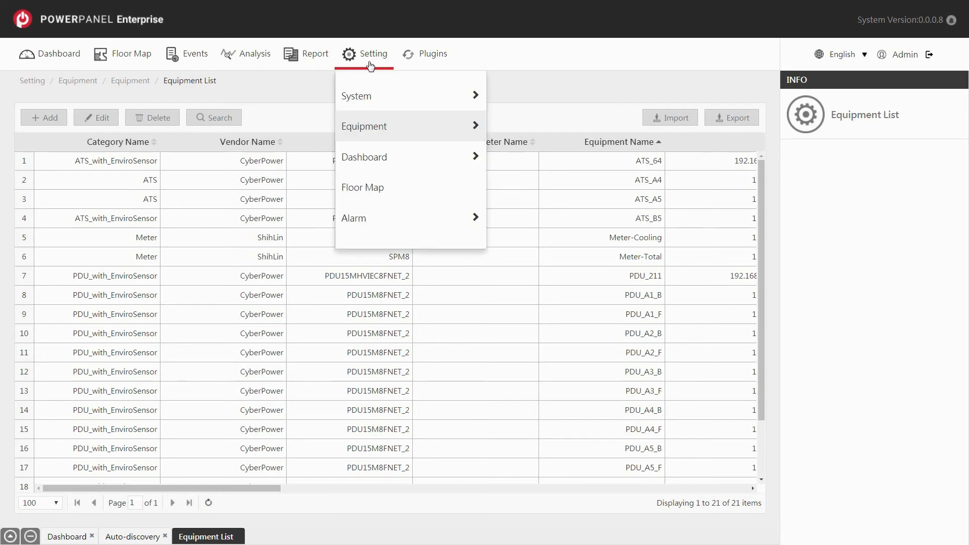
{"action": "mouse_move", "coordinate": [372, 130]}
{"action": "mouse_move", "coordinate": [504, 118]}
{"action": "left_click", "coordinate": [504, 101]}
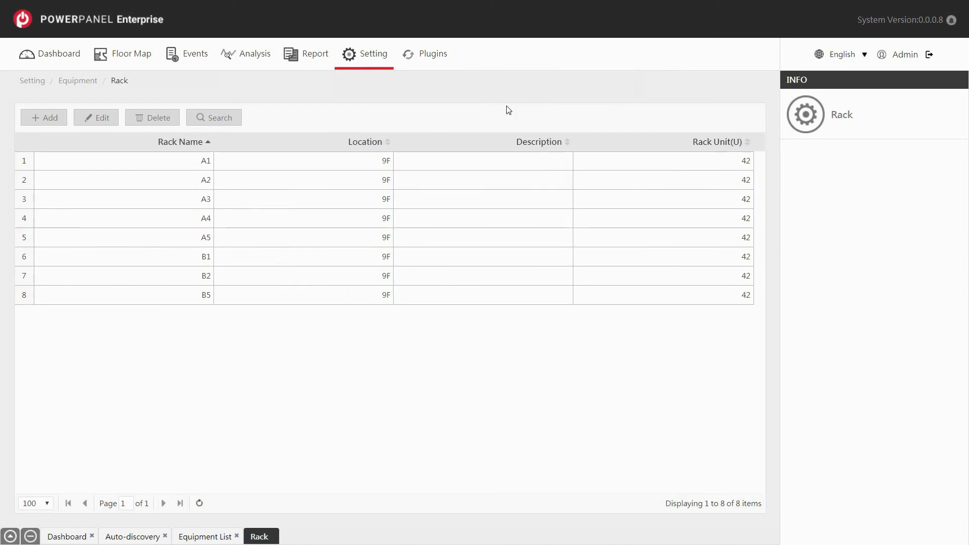
Add a rack named 'Rack demo' with 24 units and two columns per unit
{"action": "left_click", "coordinate": [65, 121]}
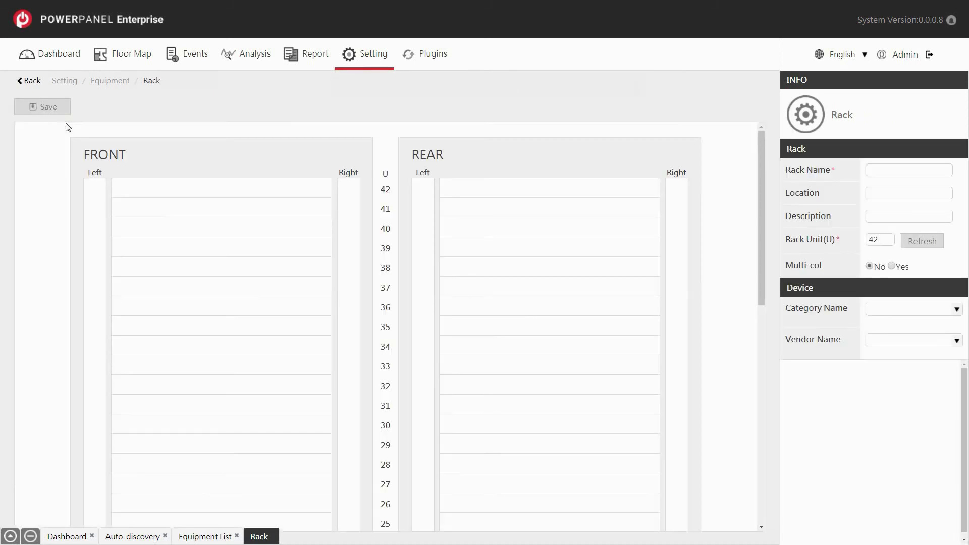
{"action": "left_click", "coordinate": [945, 169]}
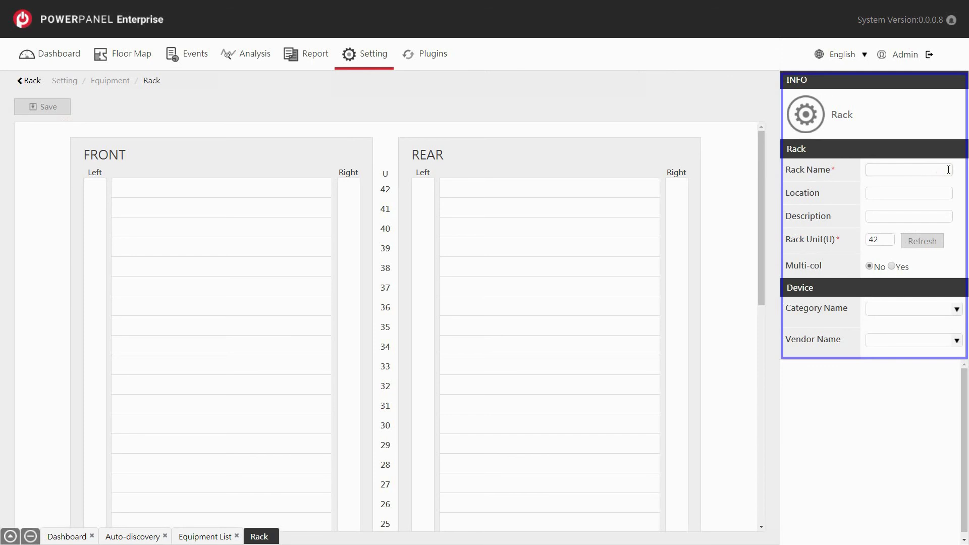
{"action": "type", "text": "Rack demo"}
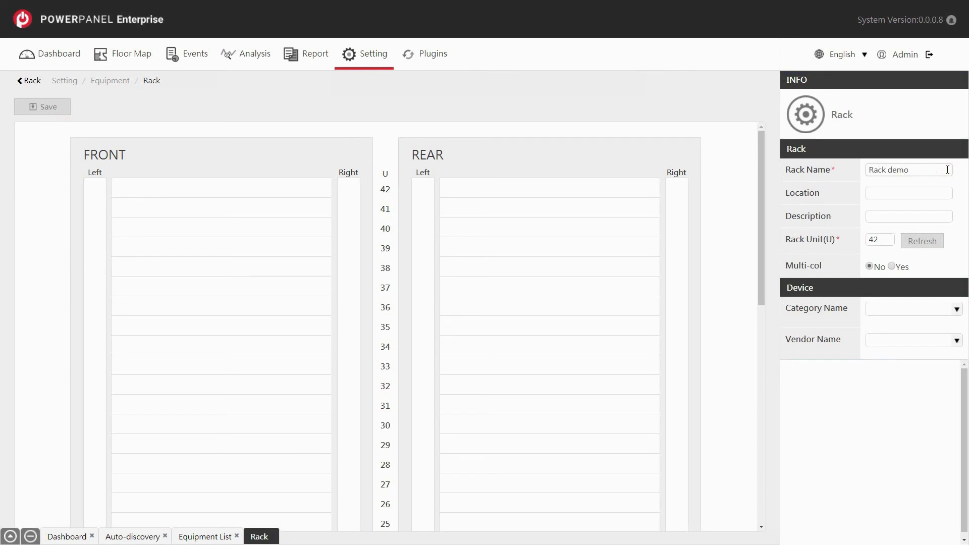
{"action": "left_click", "coordinate": [892, 239]}
{"action": "key", "text": "BackSpace"}
{"action": "key", "text": "BackSpace"}
{"action": "type", "text": "24"}
{"action": "left_click", "coordinate": [926, 248]}
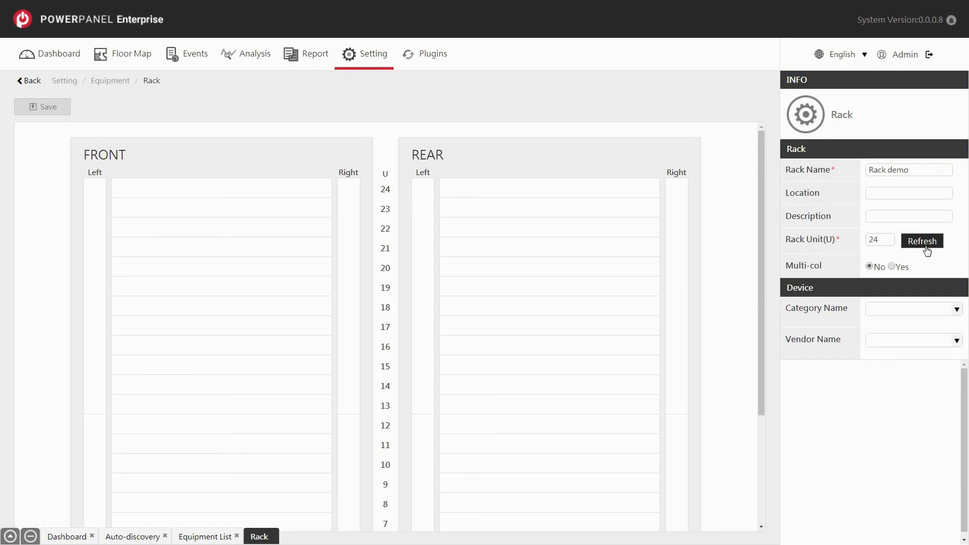
{"action": "left_click", "coordinate": [892, 267]}
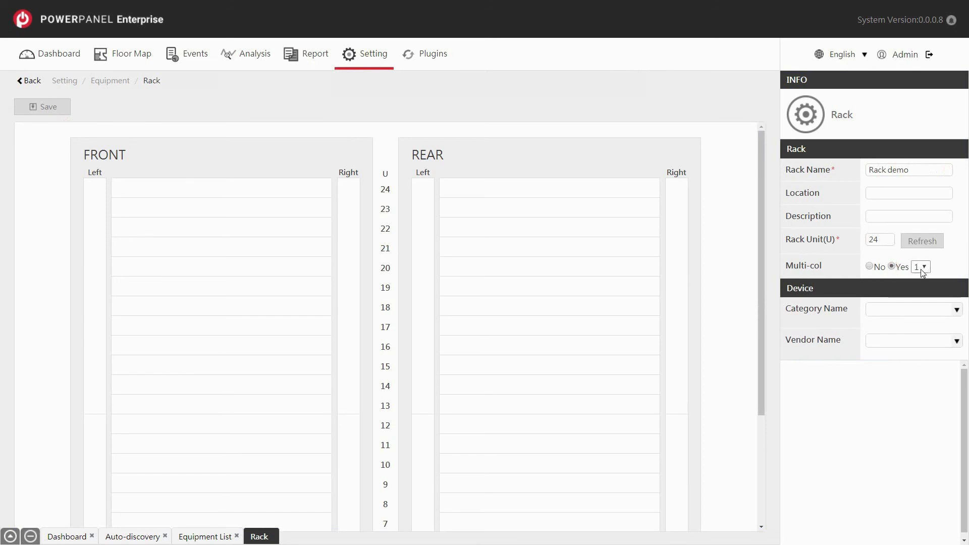
{"action": "left_click", "coordinate": [918, 270]}
{"action": "left_click", "coordinate": [924, 293]}
{"action": "left_click", "coordinate": [924, 250]}
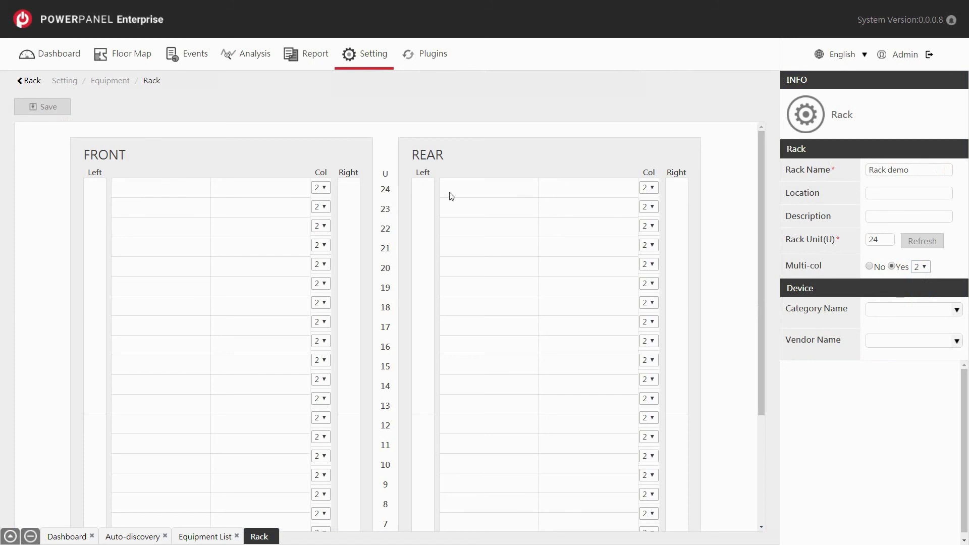
Make row U24 a single column and split row U22 into three columns
{"action": "left_click", "coordinate": [328, 191]}
{"action": "left_click", "coordinate": [326, 199]}
{"action": "left_click", "coordinate": [324, 225]}
{"action": "left_click", "coordinate": [327, 260]}
Filter to CyberPower ATS_with_EnviroSensor devices, place ATS_64 at front U24, and save the rack
{"action": "left_click", "coordinate": [955, 310]}
{"action": "left_click", "coordinate": [953, 351]}
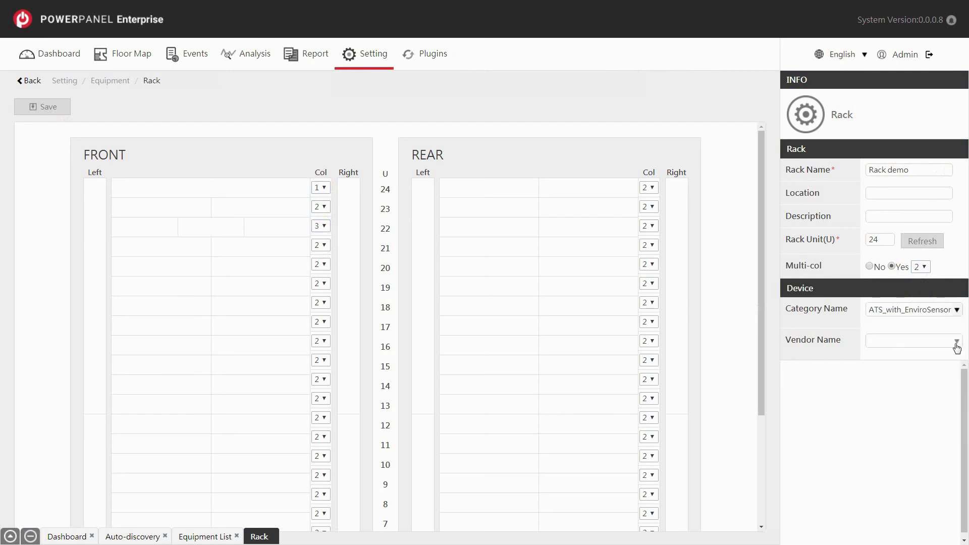
{"action": "left_click", "coordinate": [957, 347]}
{"action": "left_click", "coordinate": [946, 371]}
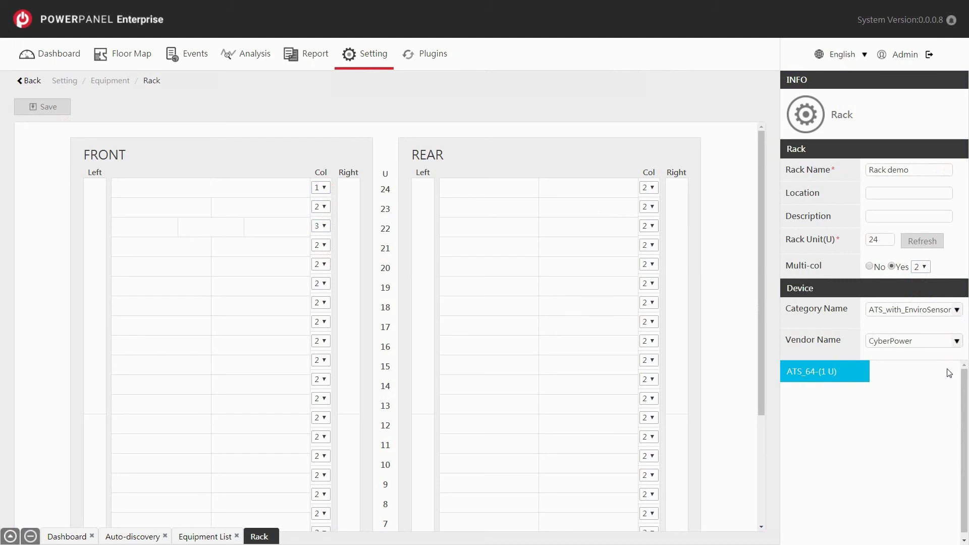
{"action": "left_click_drag", "start_coordinate": [848, 371], "coordinate": [265, 188]}
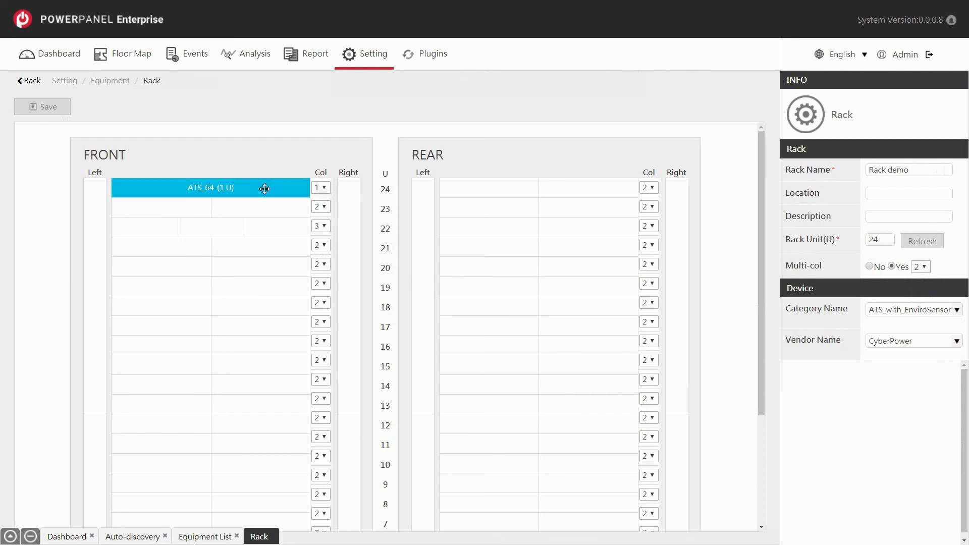
{"action": "left_click_drag", "start_coordinate": [253, 188], "coordinate": [561, 269]}
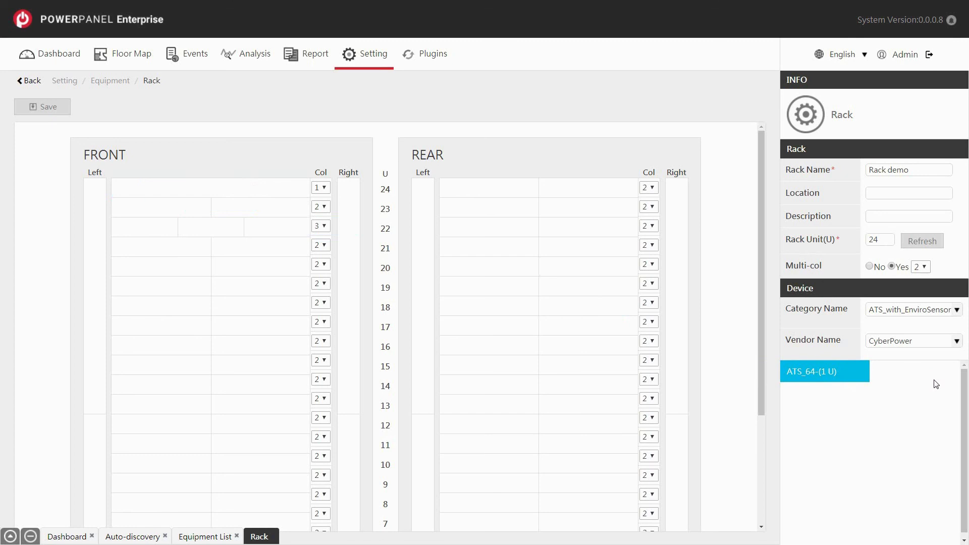
{"action": "left_click_drag", "start_coordinate": [857, 372], "coordinate": [273, 188]}
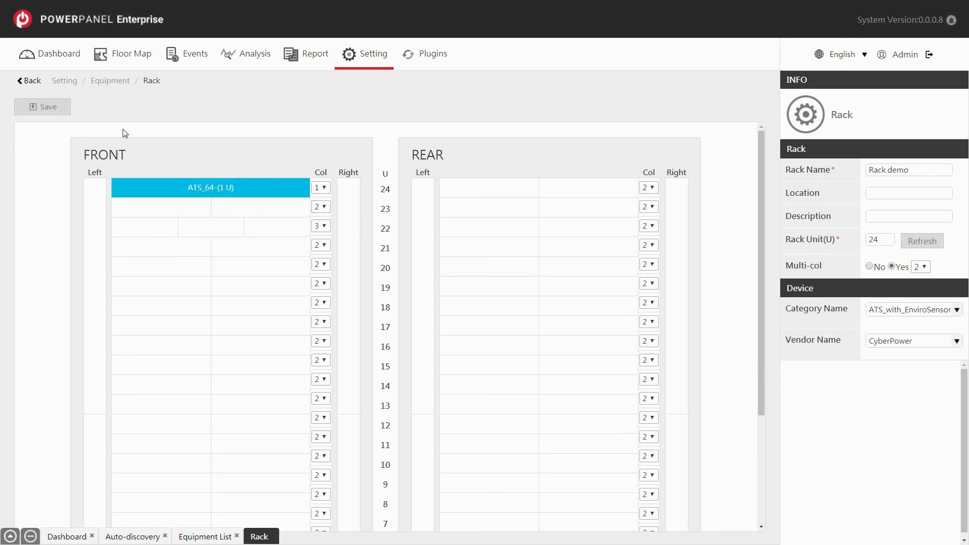
{"action": "left_click", "coordinate": [48, 107]}
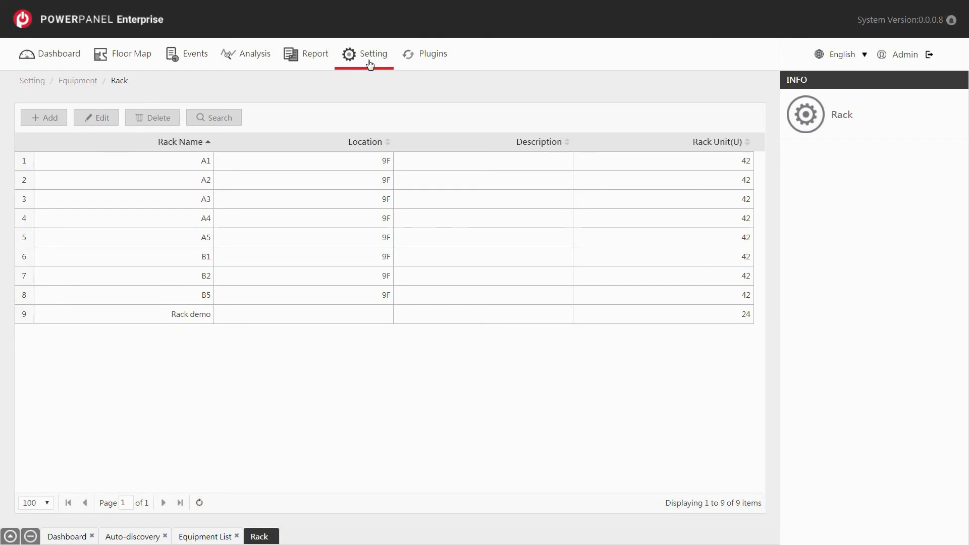
Go to Floor Map setup and add a new floor map
{"action": "left_click", "coordinate": [370, 63]}
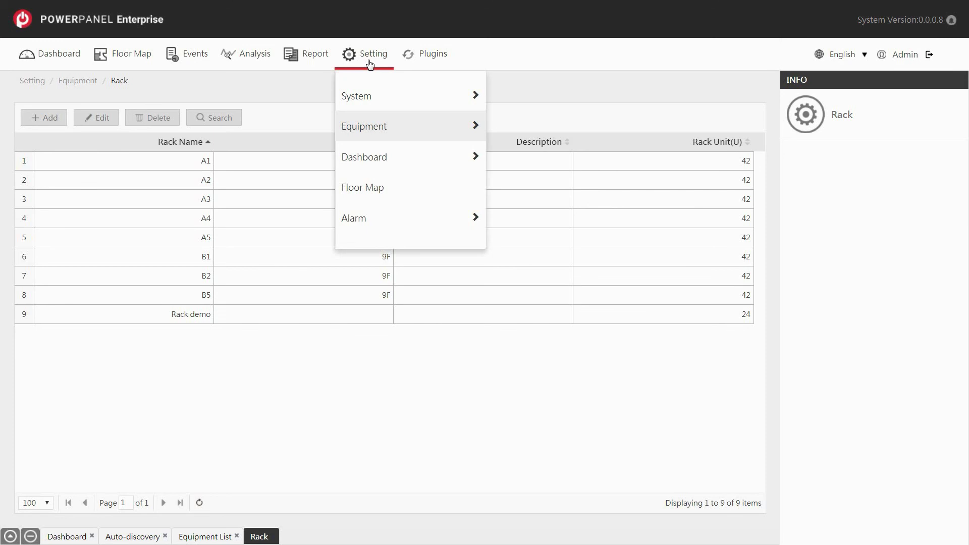
{"action": "left_click", "coordinate": [373, 194]}
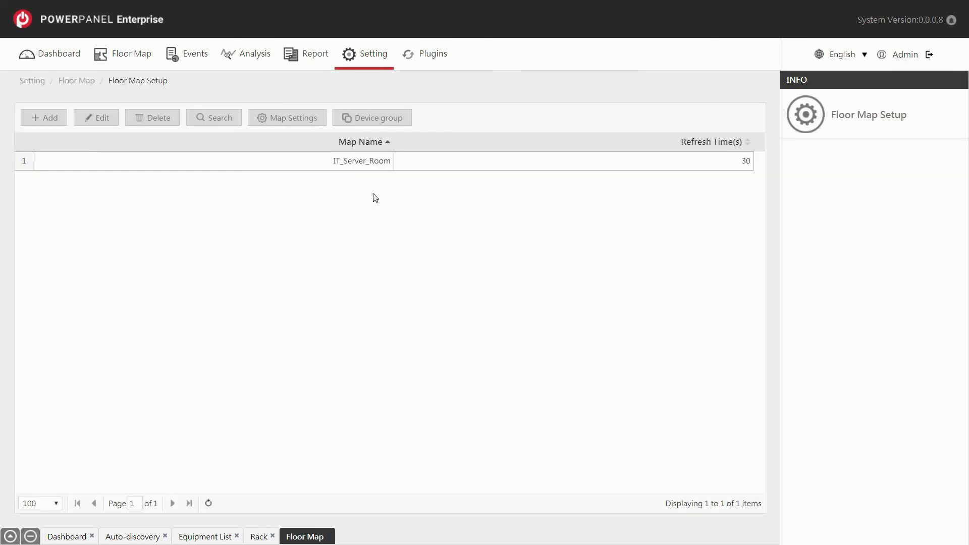
{"action": "left_click", "coordinate": [63, 123]}
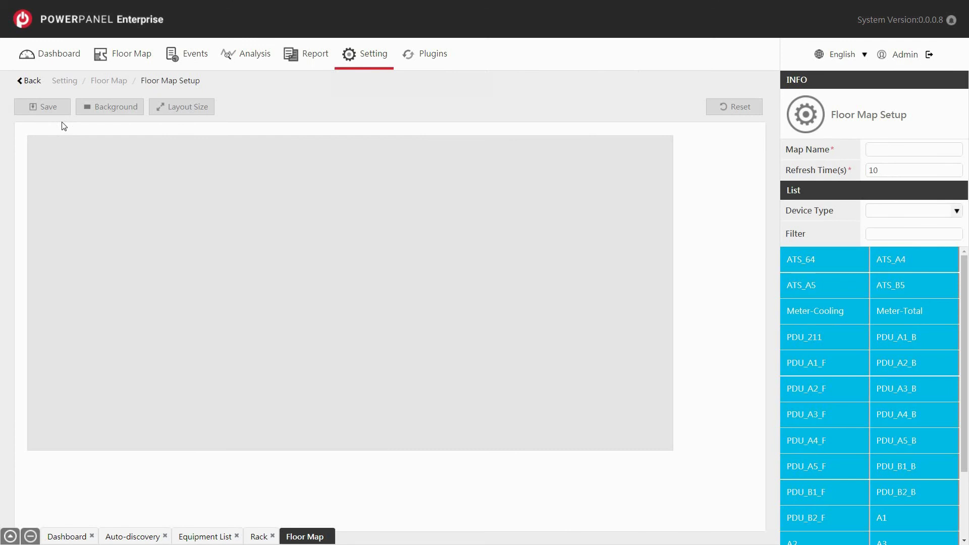
Name the map 'Floor map demo' with a 30-second refresh time
{"action": "left_click", "coordinate": [956, 151]}
{"action": "type", "text": "Floor map demo"}
{"action": "left_click", "coordinate": [948, 170]}
{"action": "key", "text": "BackSpace"}
{"action": "key", "text": "BackSpace"}
{"action": "type", "text": "30"}
Upload the Floor Map_9F image from Downloads as the map background
{"action": "left_click", "coordinate": [139, 113]}
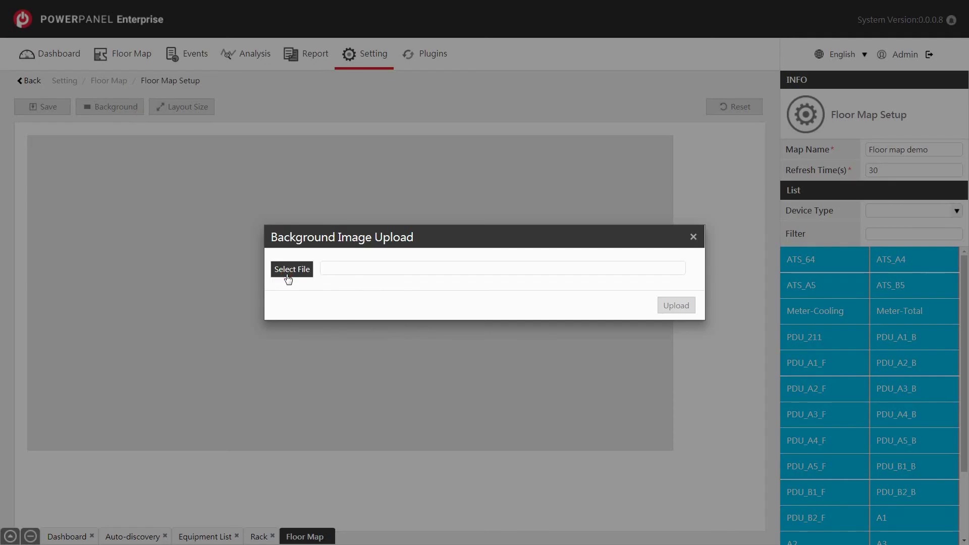
{"action": "left_click", "coordinate": [292, 269]}
{"action": "left_click", "coordinate": [134, 90]}
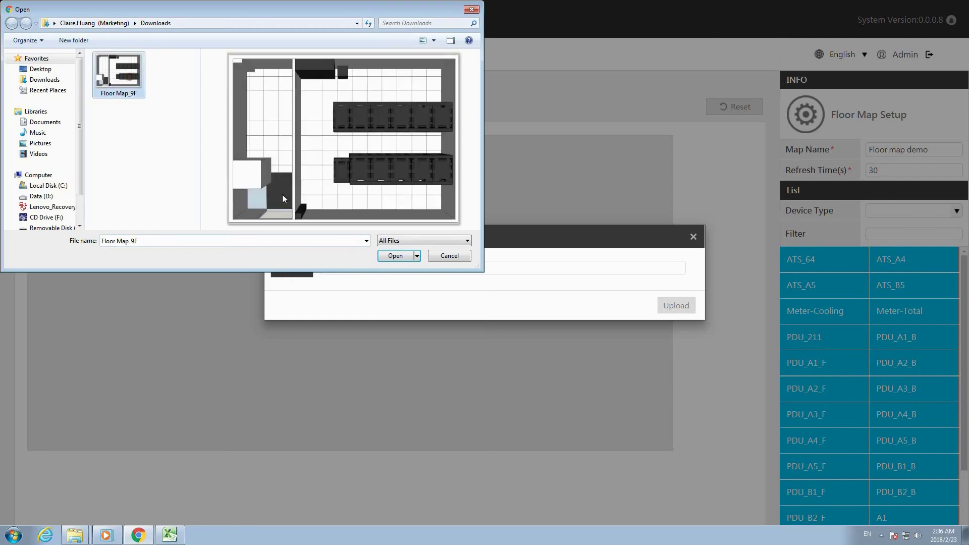
{"action": "left_click", "coordinate": [395, 256]}
{"action": "left_click", "coordinate": [680, 308]}
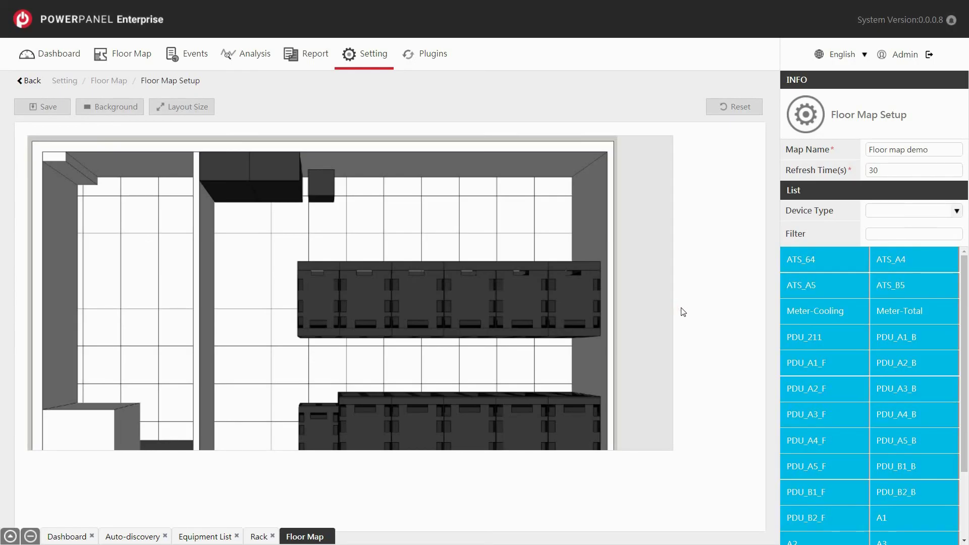
Set the map layout size to 1536 wide by 750 high
{"action": "left_click", "coordinate": [176, 112]}
{"action": "left_click", "coordinate": [494, 255]}
{"action": "key", "text": "BackSpace"}
{"action": "key", "text": "BackSpace"}
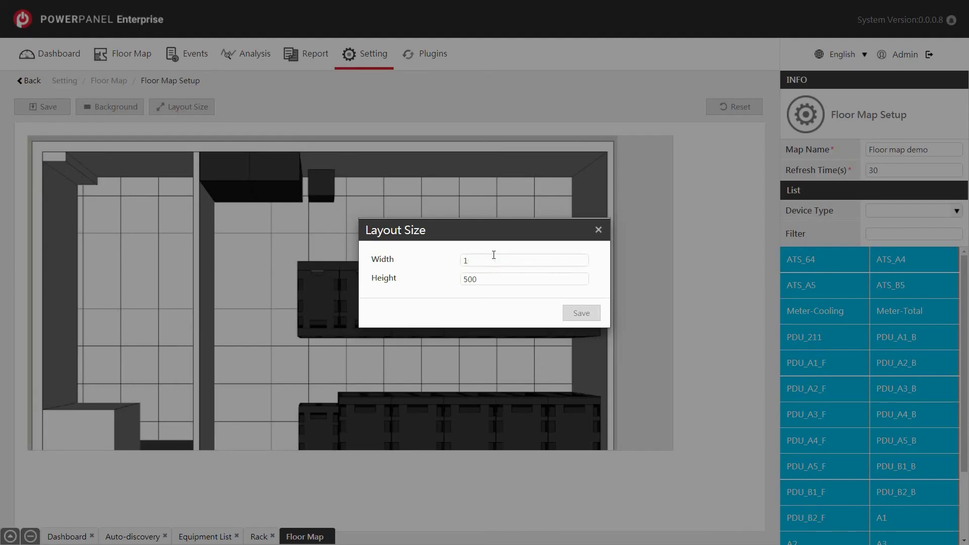
{"action": "type", "text": "536"}
{"action": "left_click", "coordinate": [490, 277]}
{"action": "key", "text": "BackSpace"}
{"action": "key", "text": "BackSpace"}
{"action": "key", "text": "BackSpace"}
{"action": "type", "text": "750"}
{"action": "left_click", "coordinate": [580, 314]}
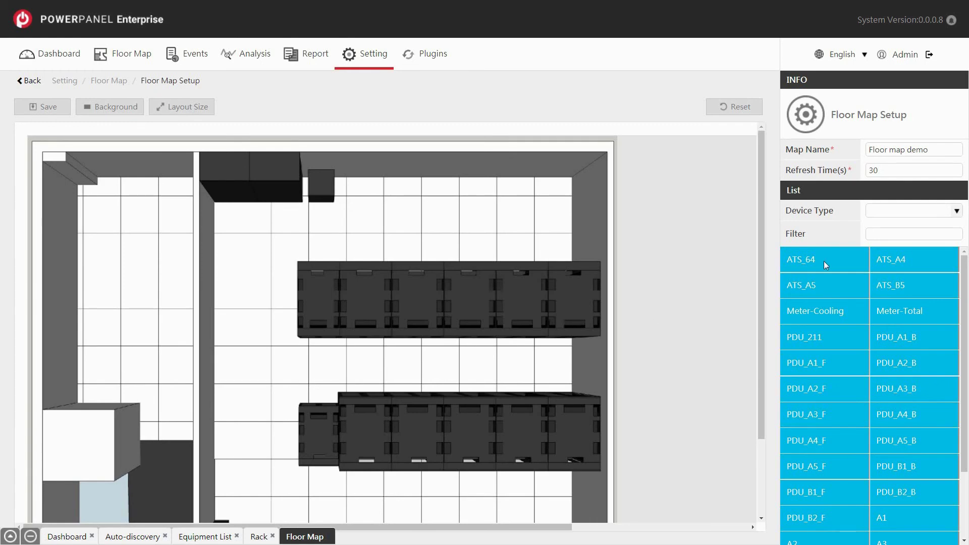
Place ATS_64, Meter-Total and A1 on the floor plan and save the map
{"action": "left_click_drag", "start_coordinate": [826, 265], "coordinate": [496, 308]}
{"action": "left_click_drag", "start_coordinate": [914, 317], "coordinate": [255, 177]}
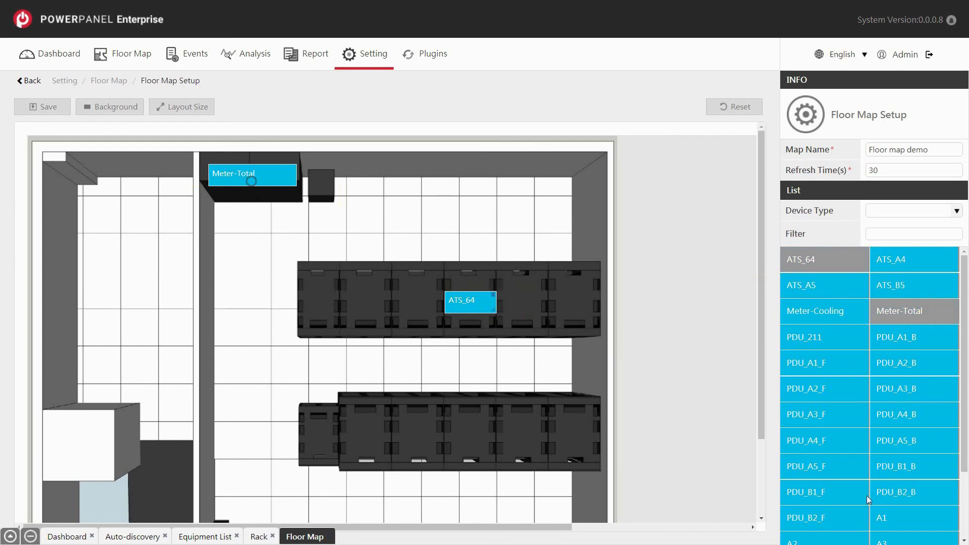
{"action": "left_click_drag", "start_coordinate": [902, 516], "coordinate": [392, 439]}
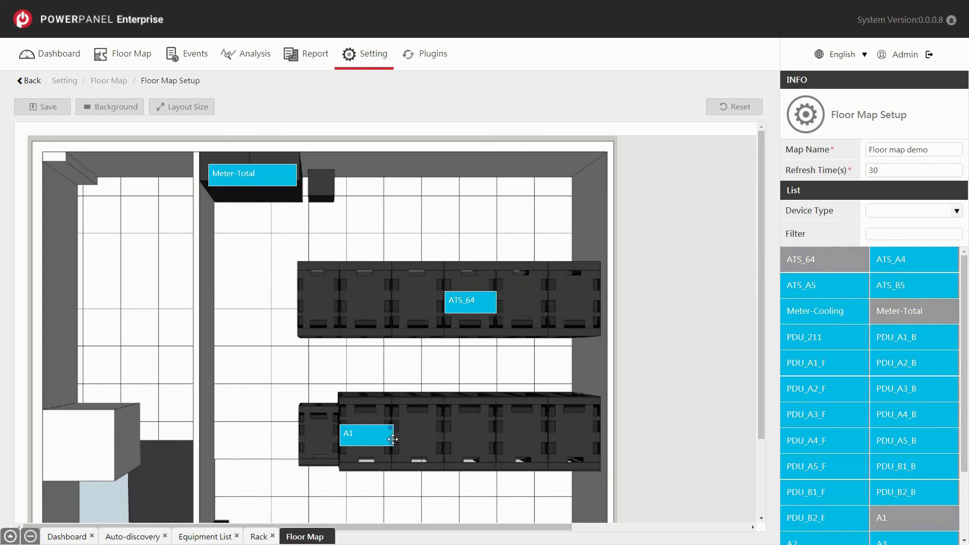
{"action": "left_click", "coordinate": [57, 112]}
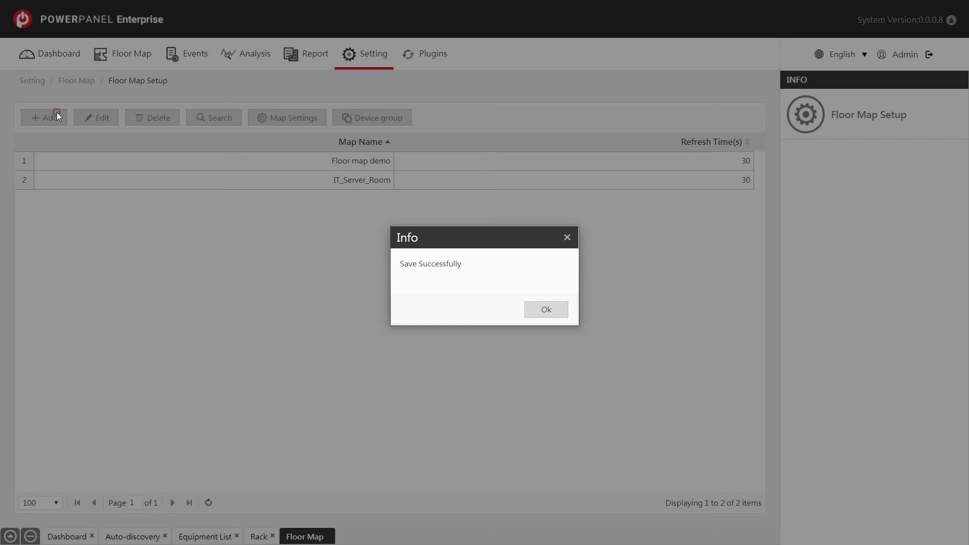
{"action": "left_click", "coordinate": [547, 316]}
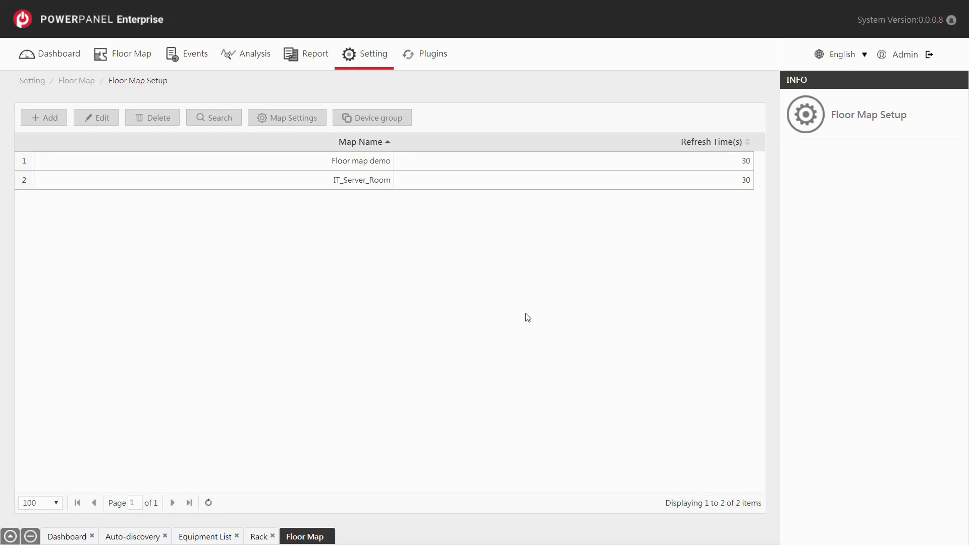
Add Meter-Total as the main meter in Floor map demo's map settings
{"action": "left_click", "coordinate": [368, 167]}
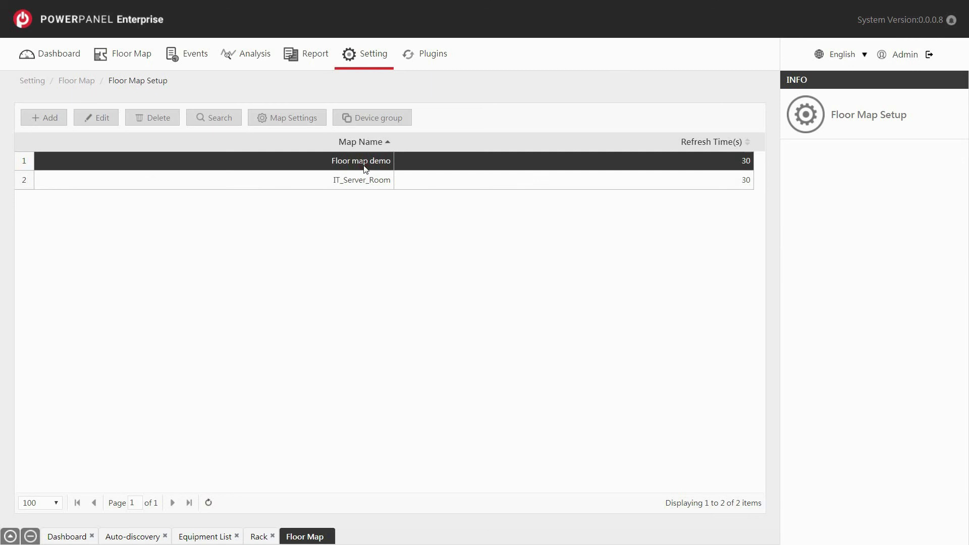
{"action": "left_click", "coordinate": [309, 125]}
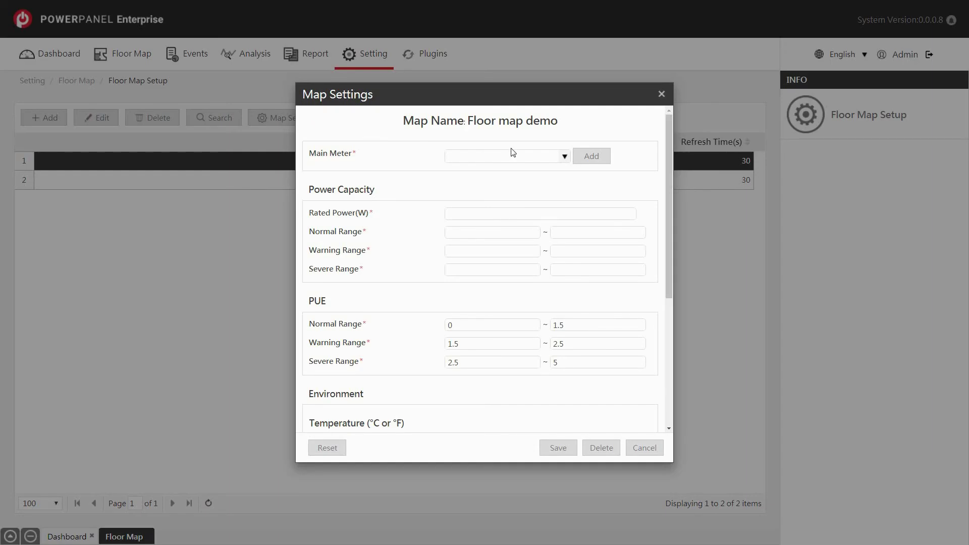
{"action": "left_click", "coordinate": [563, 156]}
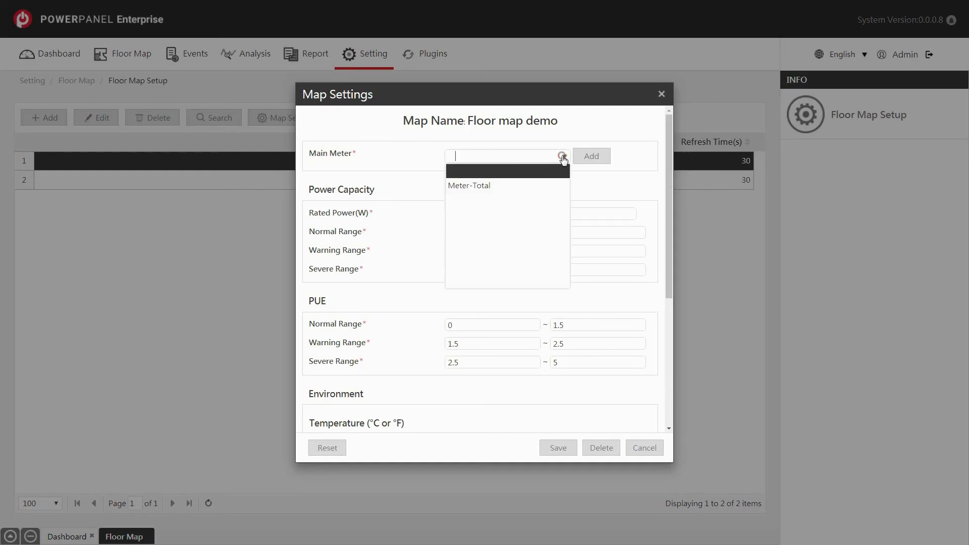
{"action": "left_click", "coordinate": [553, 185]}
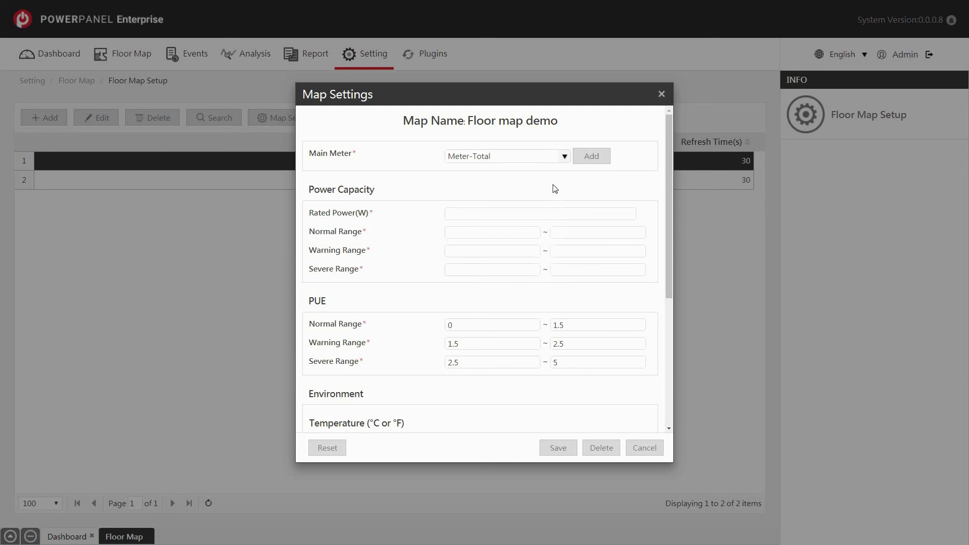
{"action": "left_click", "coordinate": [588, 162]}
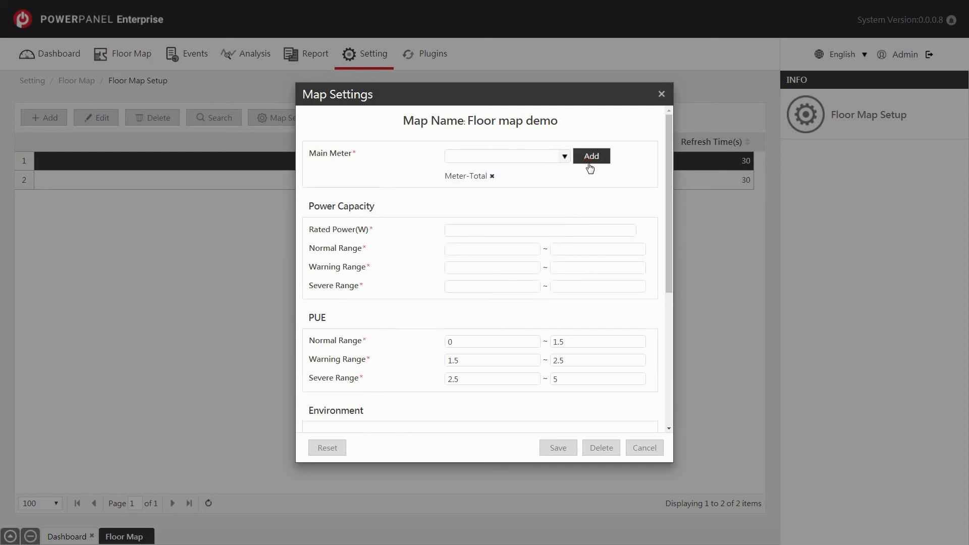
Enter rated power 1000 W with ranges 0-500, 500-800 and 800-1000
{"action": "left_click", "coordinate": [570, 229]}
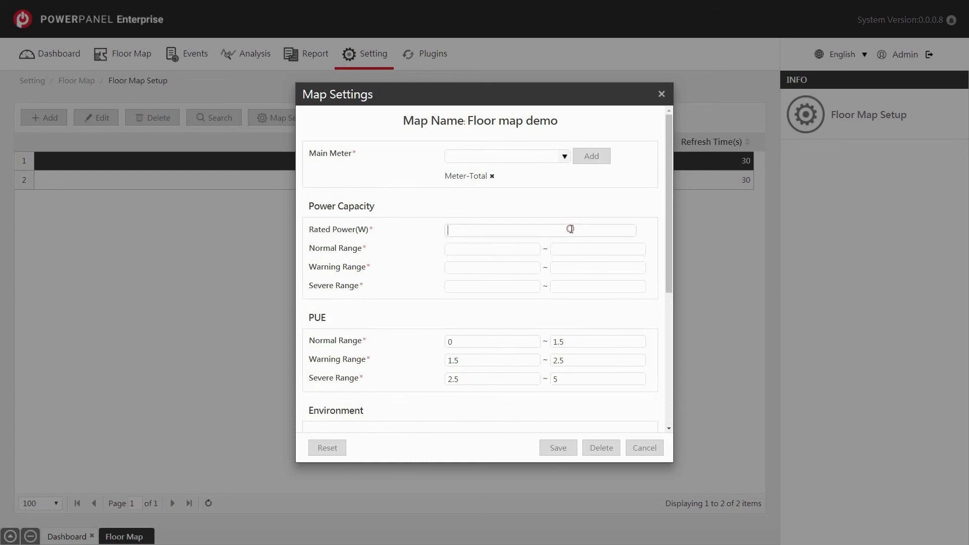
{"action": "type", "text": "1000"}
{"action": "key", "text": "Tab"}
{"action": "type", "text": "0"}
{"action": "key", "text": "Tab"}
{"action": "type", "text": "500"}
{"action": "key", "text": "Tab"}
{"action": "type", "text": "500"}
{"action": "key", "text": "Tab"}
{"action": "type", "text": "800800"}
{"action": "key", "text": "Tab"}
{"action": "type", "text": "1000"}
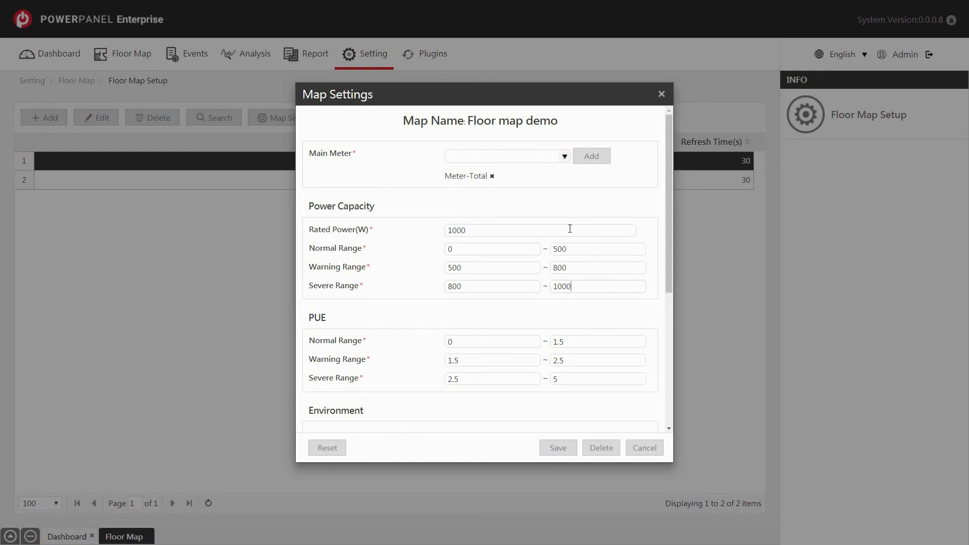
Review the PUE, temperature and humidity ranges, set gross floor area 2500, and save
{"action": "left_click_drag", "start_coordinate": [668, 277], "coordinate": [665, 368]}
{"action": "left_click", "coordinate": [501, 174]}
{"action": "left_click", "coordinate": [485, 293]}
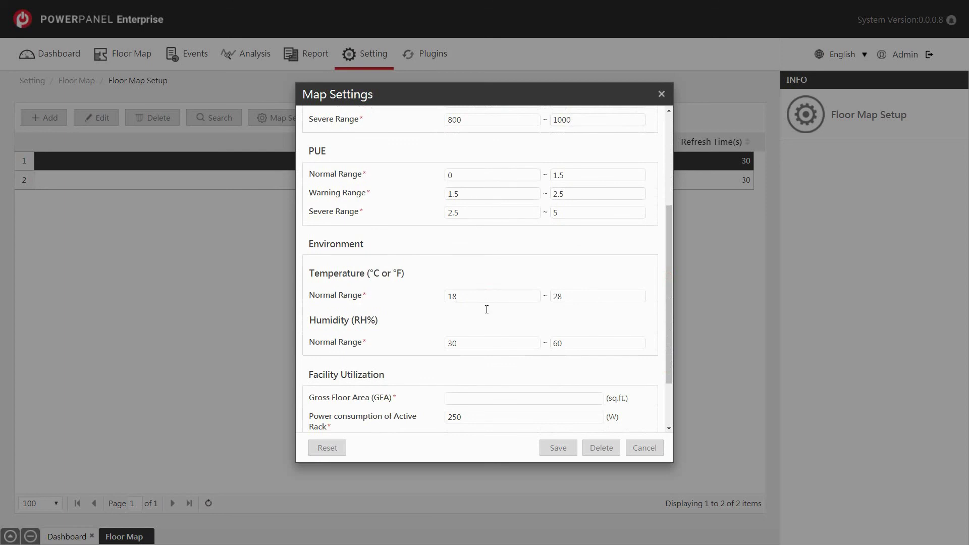
{"action": "left_click", "coordinate": [483, 341]}
{"action": "left_click_drag", "start_coordinate": [666, 360], "coordinate": [665, 408]}
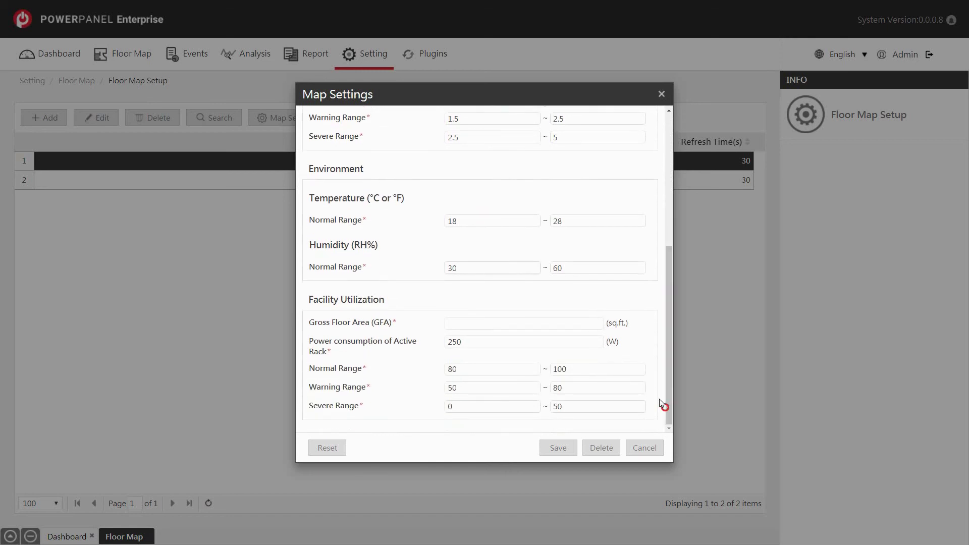
{"action": "left_click", "coordinate": [589, 324]}
{"action": "type", "text": "2500"}
{"action": "left_click", "coordinate": [506, 406]}
{"action": "left_click", "coordinate": [555, 451]}
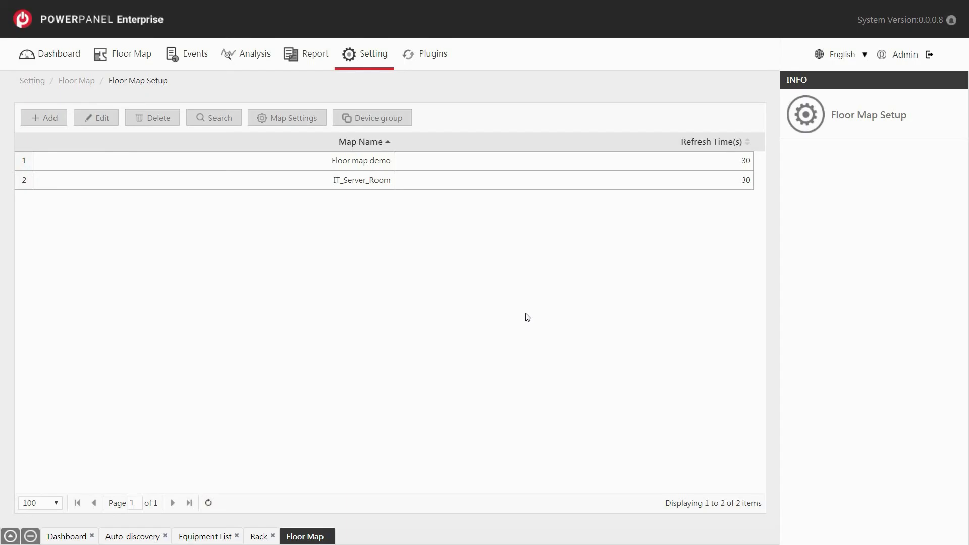
Add a new device group named IT under Floor map demo
{"action": "left_click", "coordinate": [365, 168]}
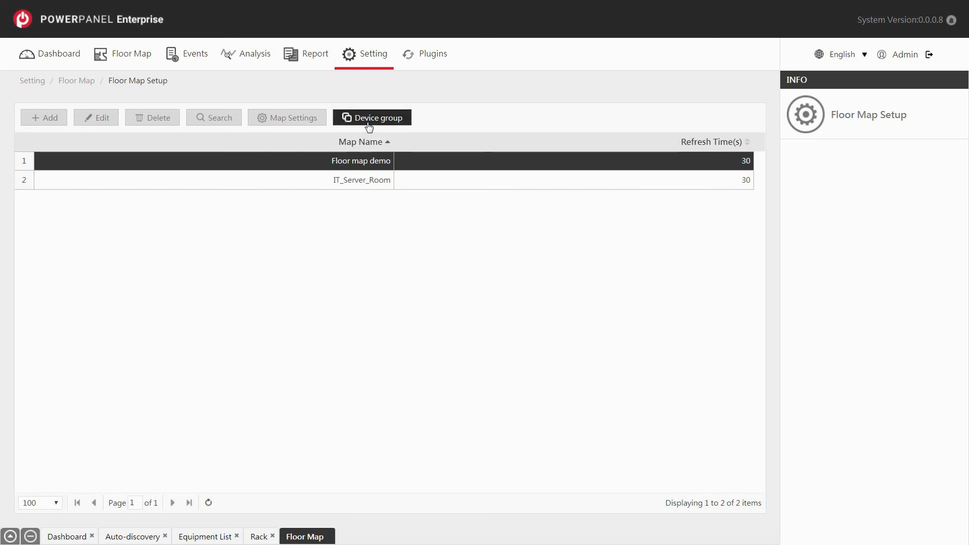
{"action": "left_click", "coordinate": [368, 121]}
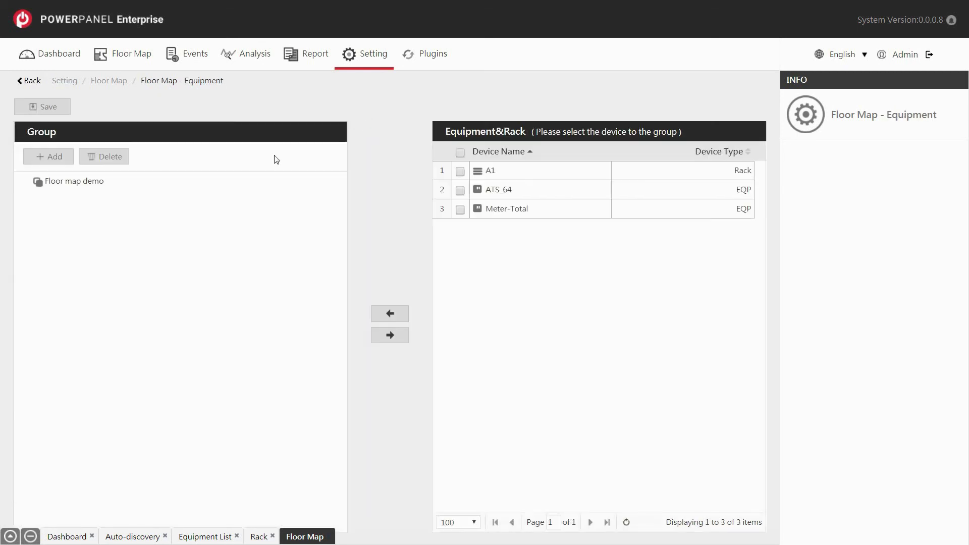
{"action": "left_click", "coordinate": [64, 161]}
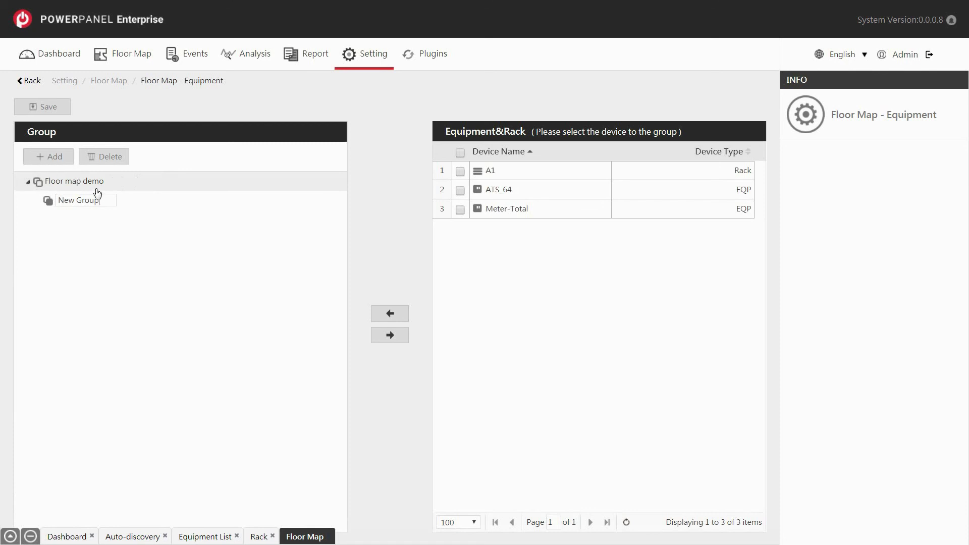
{"action": "key", "text": "BackSpace"}
{"action": "key", "text": "BackSpace"}
{"action": "key", "text": "BackSpace"}
{"action": "key", "text": "BackSpace"}
{"action": "key", "text": "BackSpace"}
{"action": "key", "text": "BackSpace"}
{"action": "key", "text": "BackSpace"}
{"action": "key", "text": "BackSpace"}
{"action": "key", "text": "BackSpace"}
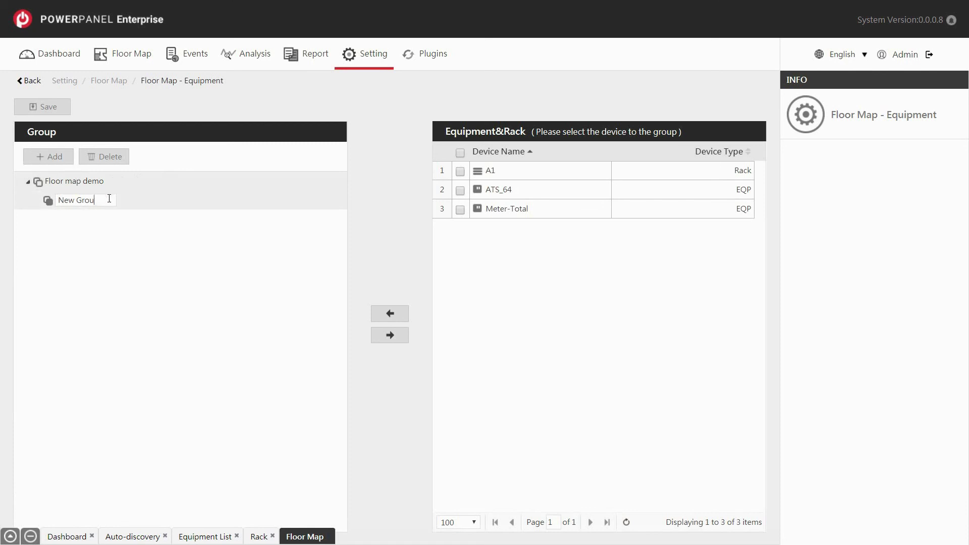
{"action": "type", "text": "IT"}
{"action": "left_click", "coordinate": [108, 222]}
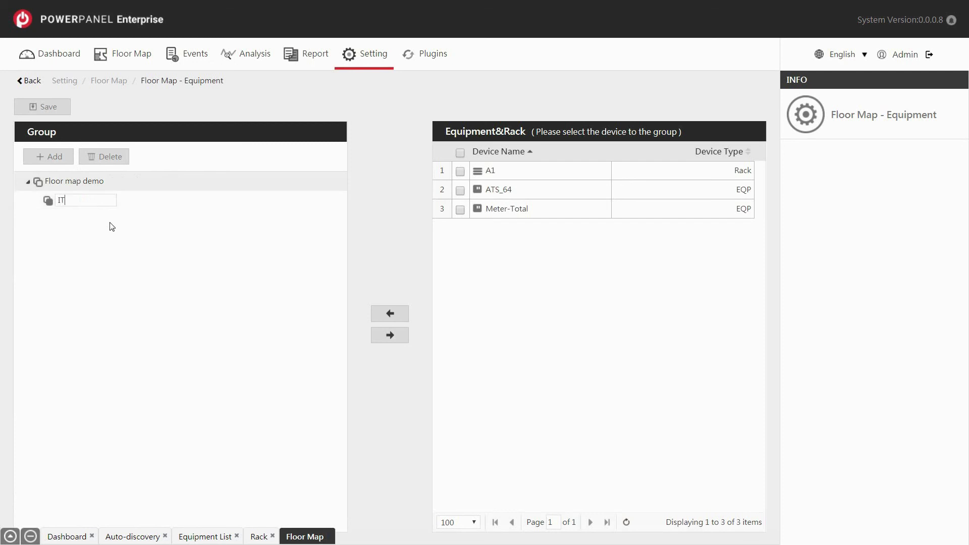
Move rack A1 into the IT group
{"action": "left_click", "coordinate": [59, 204]}
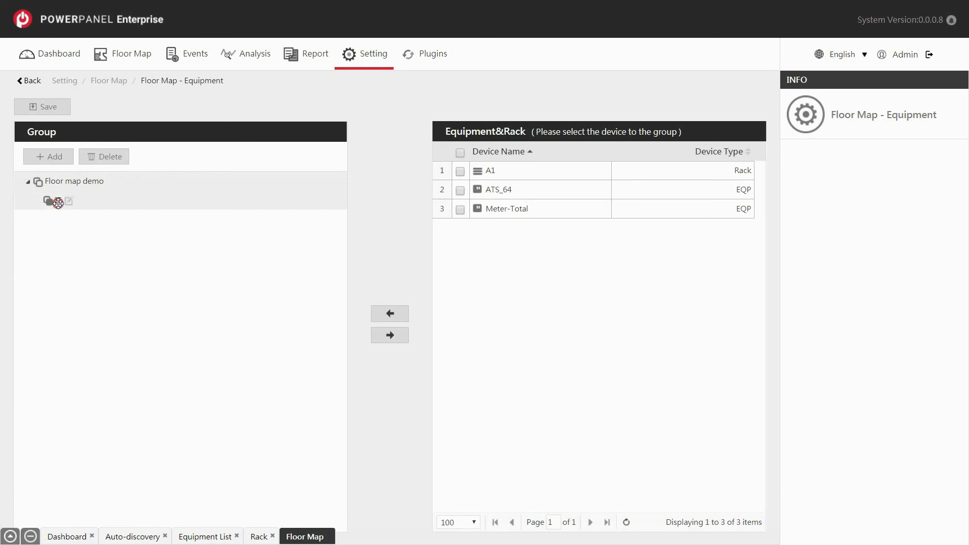
{"action": "left_click", "coordinate": [458, 172]}
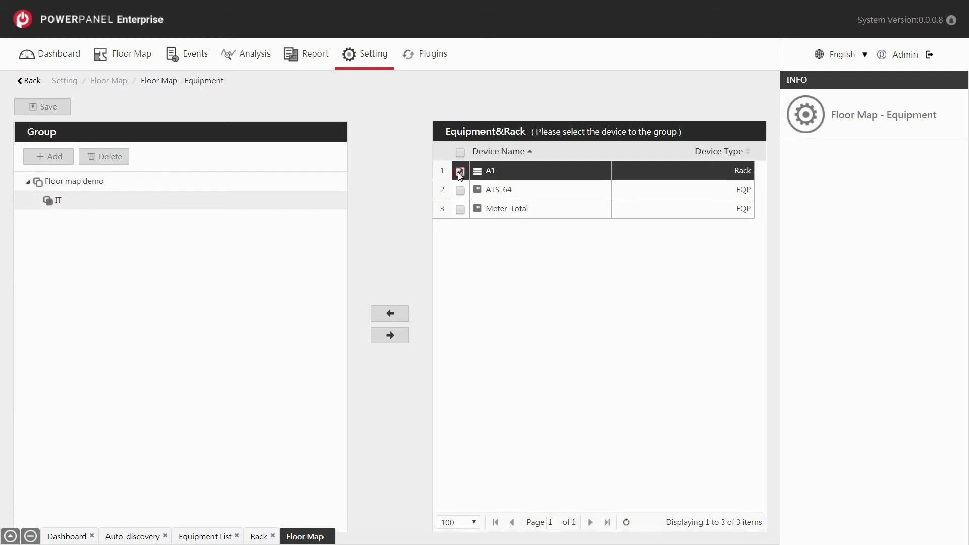
{"action": "left_click", "coordinate": [401, 314]}
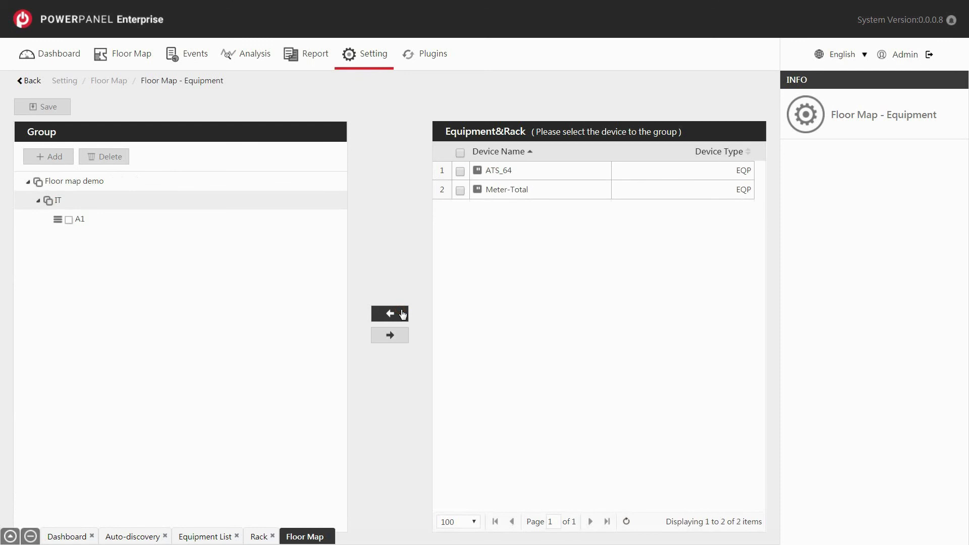